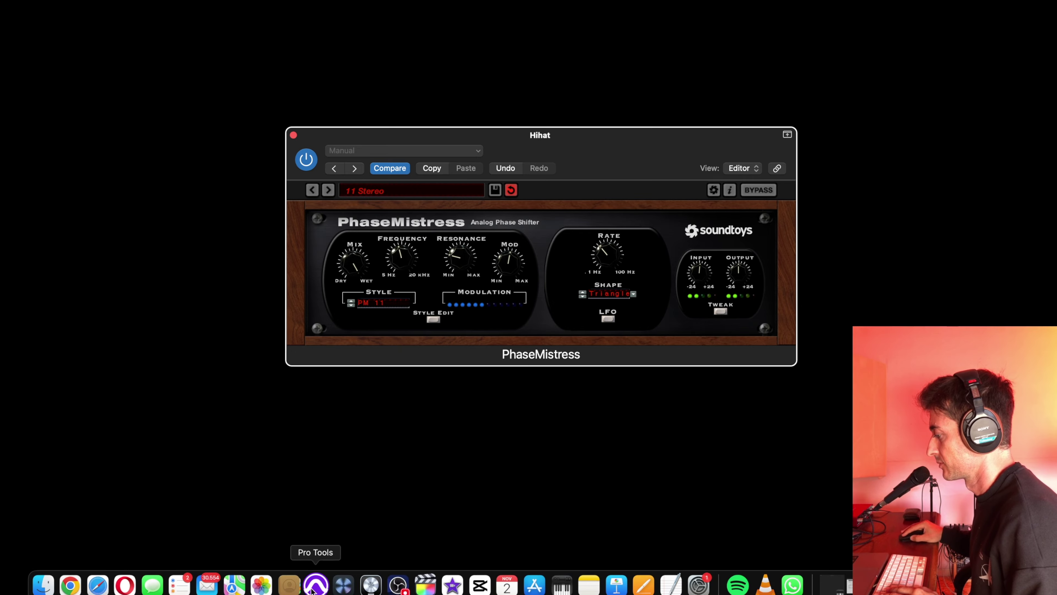
- Bring Logic Pro forward, clear all solos, and A/B the Hihat's PhaseMistress bypass
{"action": "left_click", "coordinate": [373, 585]}
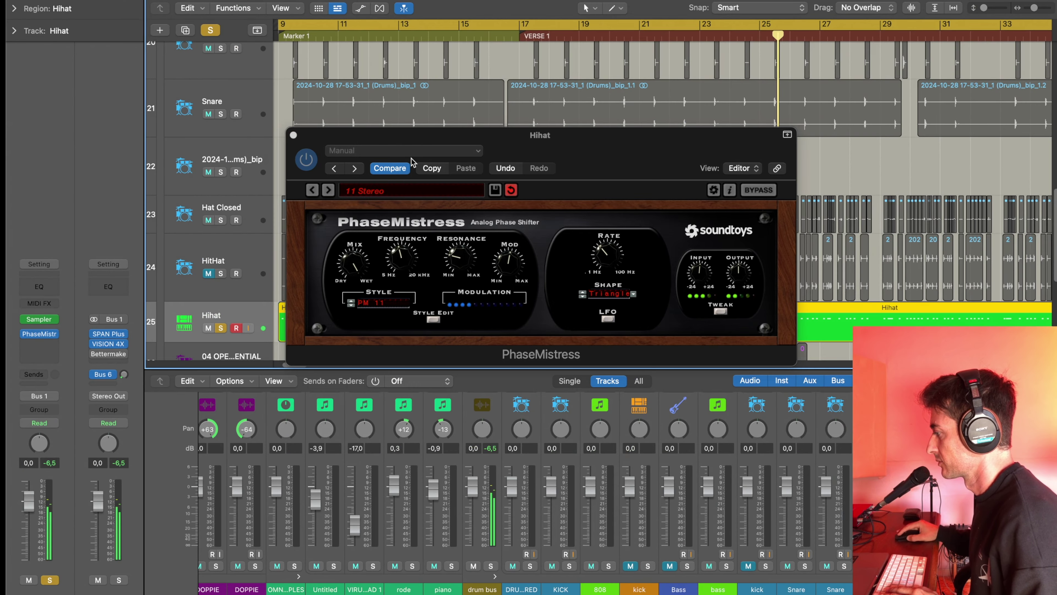
{"action": "left_click", "coordinate": [211, 31]}
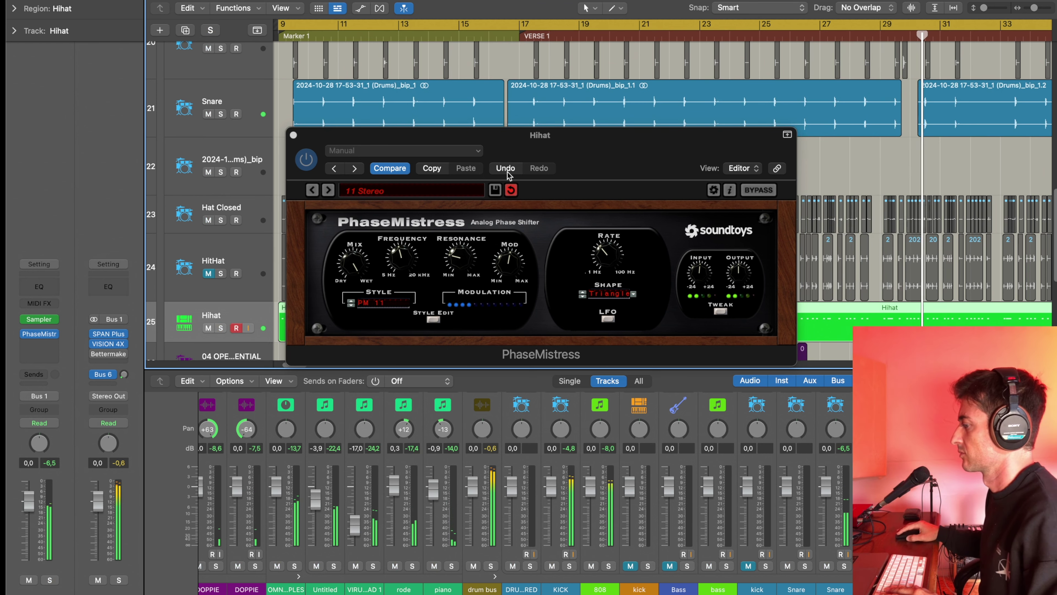
{"action": "left_click", "coordinate": [308, 161]}
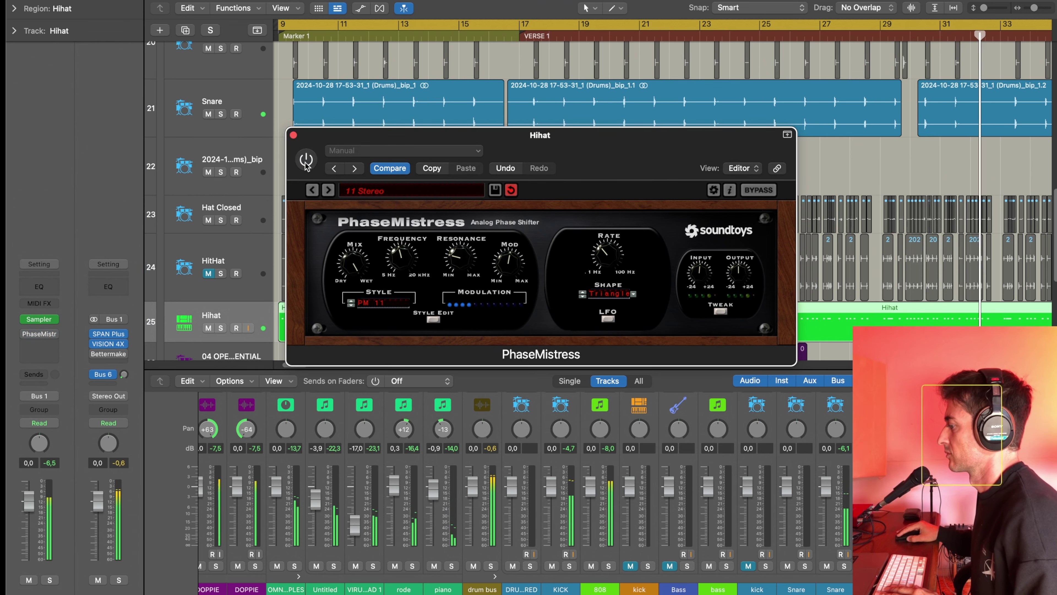
{"action": "left_click", "coordinate": [306, 161]}
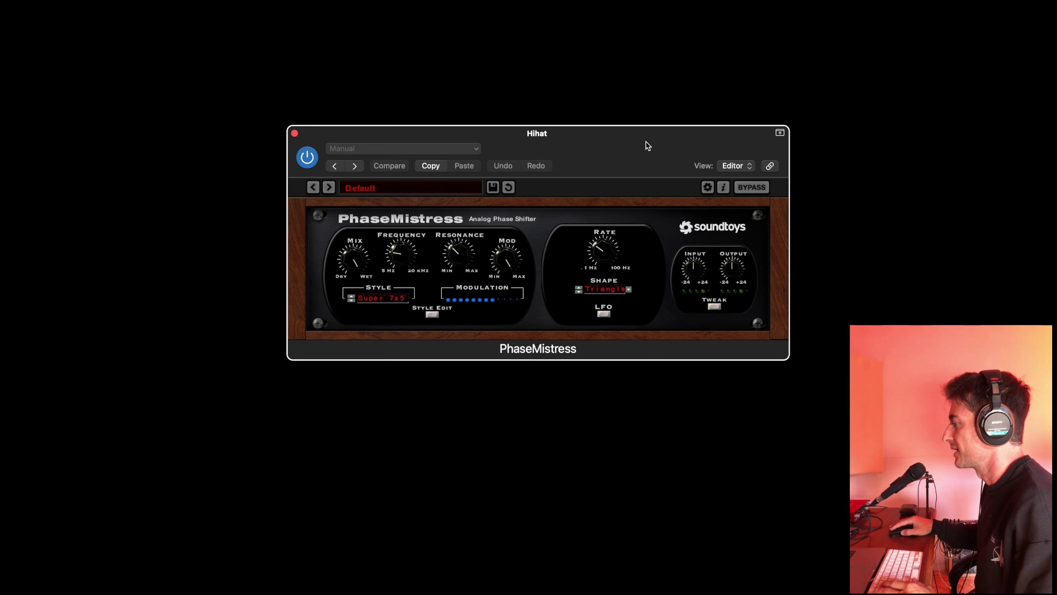
- Switch the PhaseMistress LFO shape to Sine and raise its rate
{"action": "left_click_drag", "start_coordinate": [646, 142], "coordinate": [644, 149]}
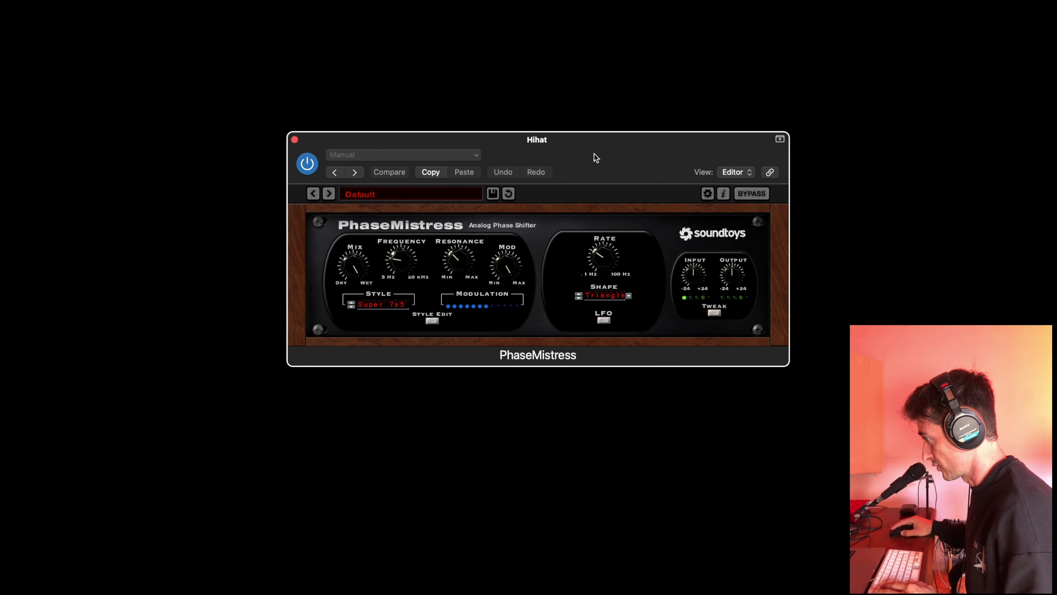
{"action": "left_click_drag", "start_coordinate": [601, 150], "coordinate": [603, 150]}
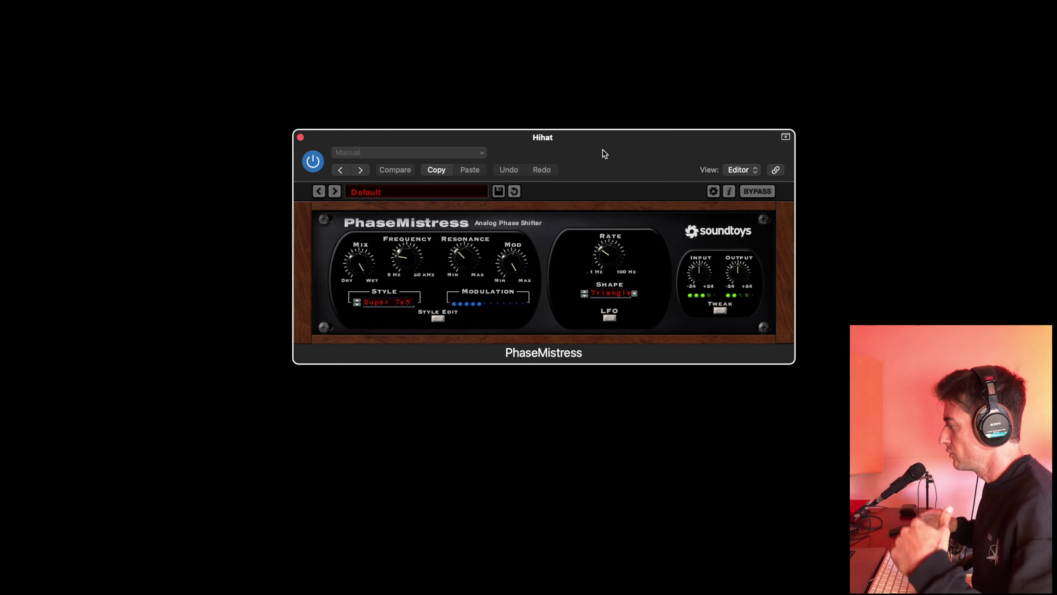
{"action": "left_click_drag", "start_coordinate": [608, 257], "coordinate": [606, 220]}
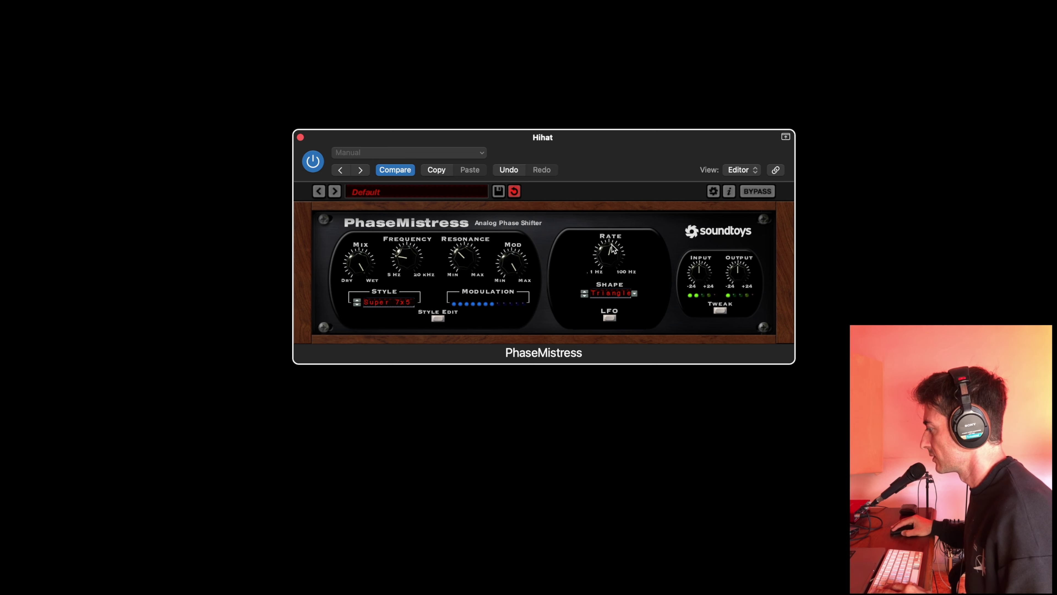
{"action": "left_click", "coordinate": [621, 293]}
{"action": "left_click", "coordinate": [614, 267]}
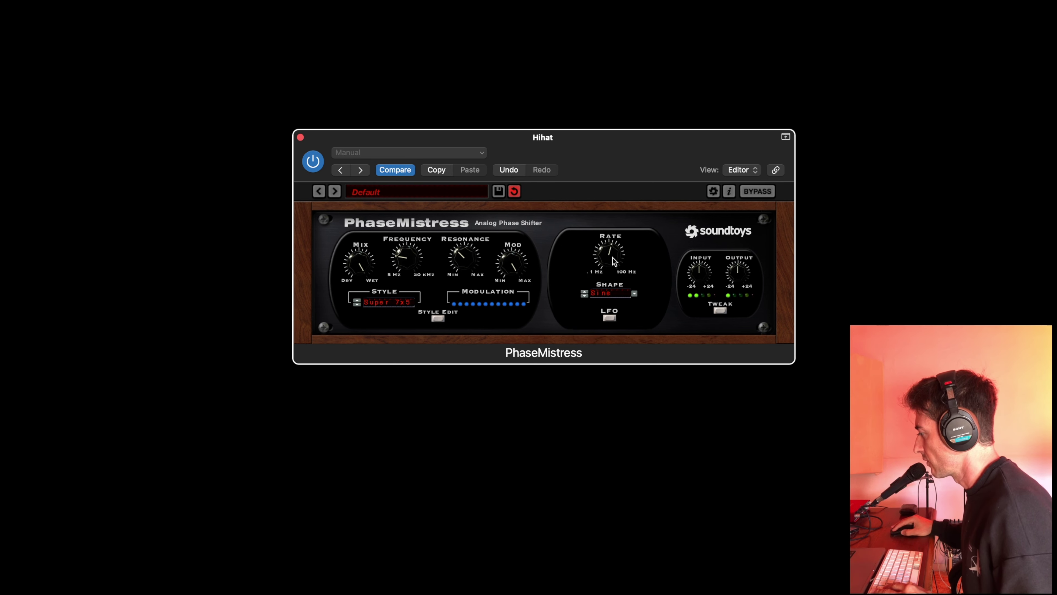
{"action": "left_click_drag", "start_coordinate": [613, 257], "coordinate": [613, 283]}
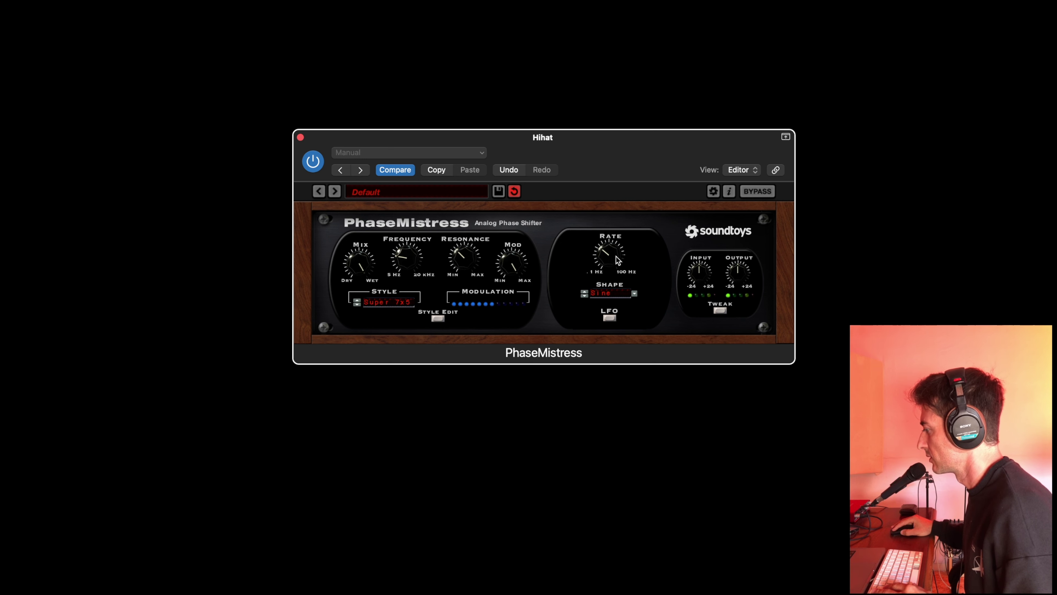
- Keep LFO as the modulation mode and bring up the Style Edit presets panel
{"action": "left_click", "coordinate": [610, 318]}
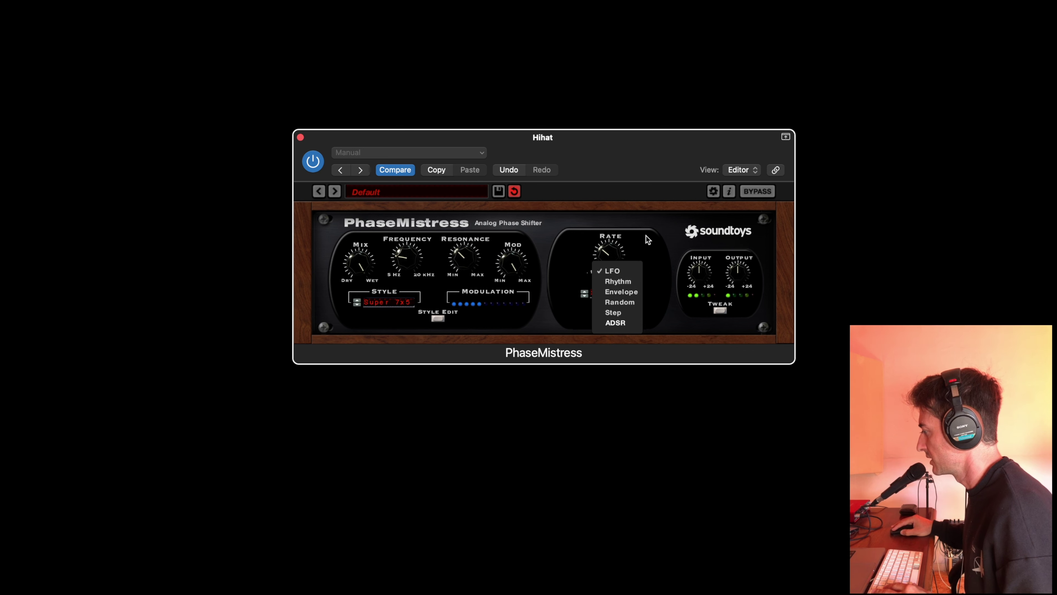
{"action": "left_click", "coordinate": [612, 239]}
{"action": "left_click", "coordinate": [438, 319]}
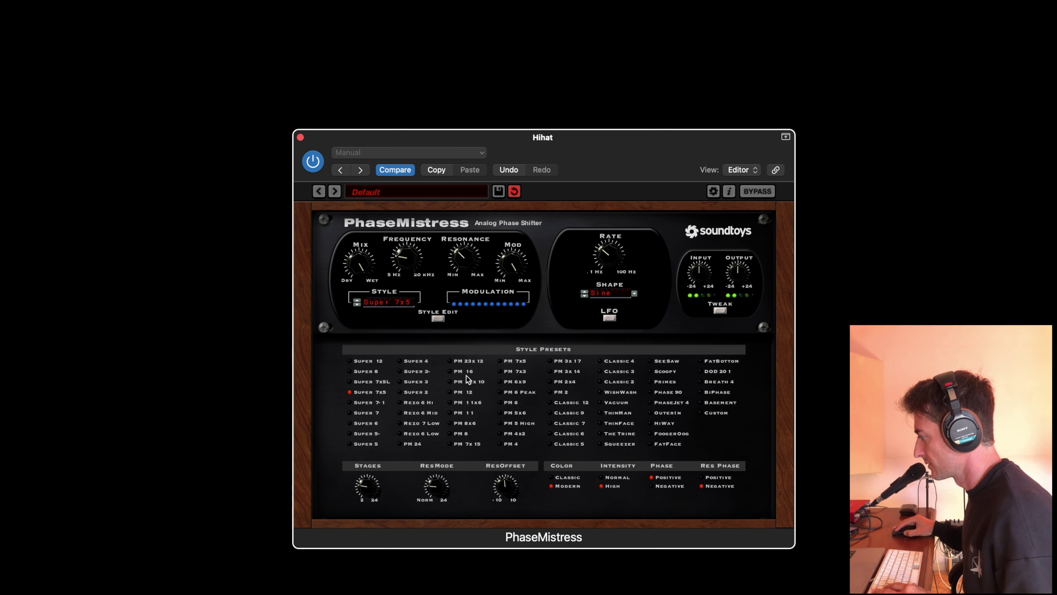
- Audition the PM 6 Peak, PhaseJet 4, Scoopy, FatBottom, BiPhase, Custom, HiWay and ThinFace styles
{"action": "left_click", "coordinate": [516, 391]}
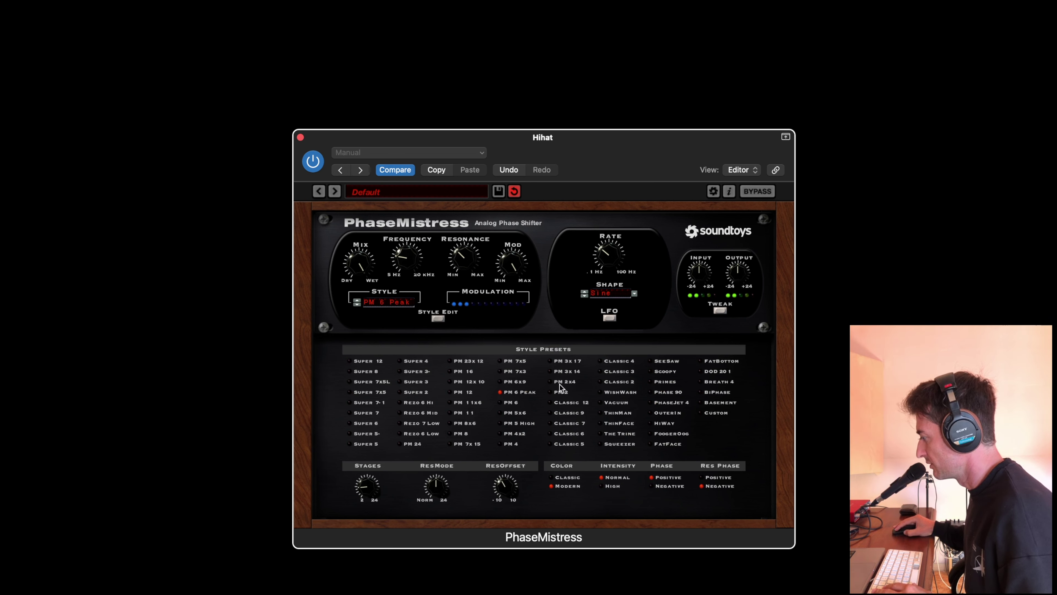
{"action": "left_click", "coordinate": [672, 403]}
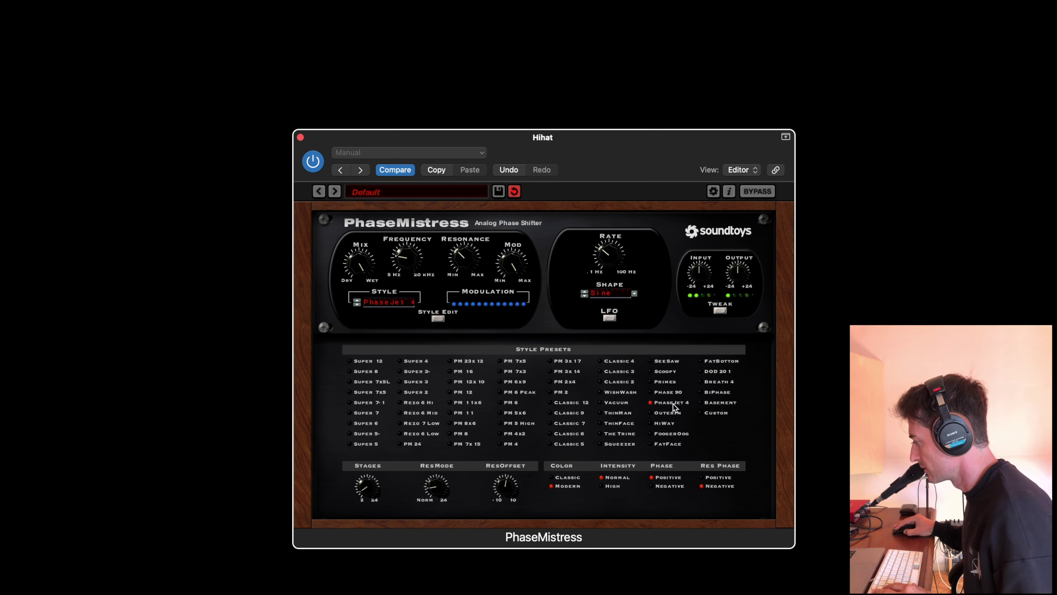
{"action": "left_click", "coordinate": [670, 374]}
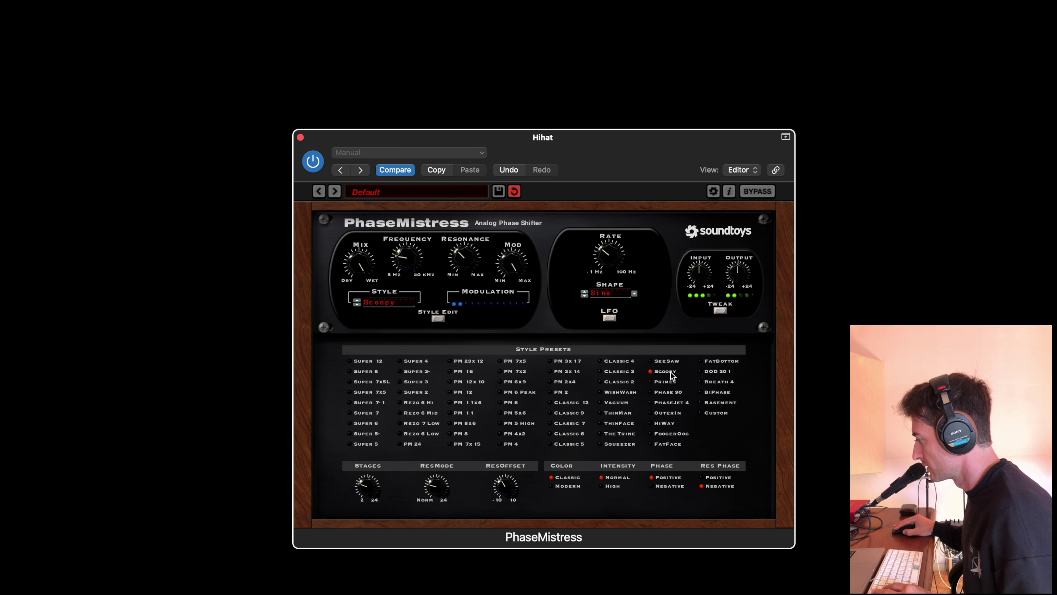
{"action": "left_click", "coordinate": [717, 363]}
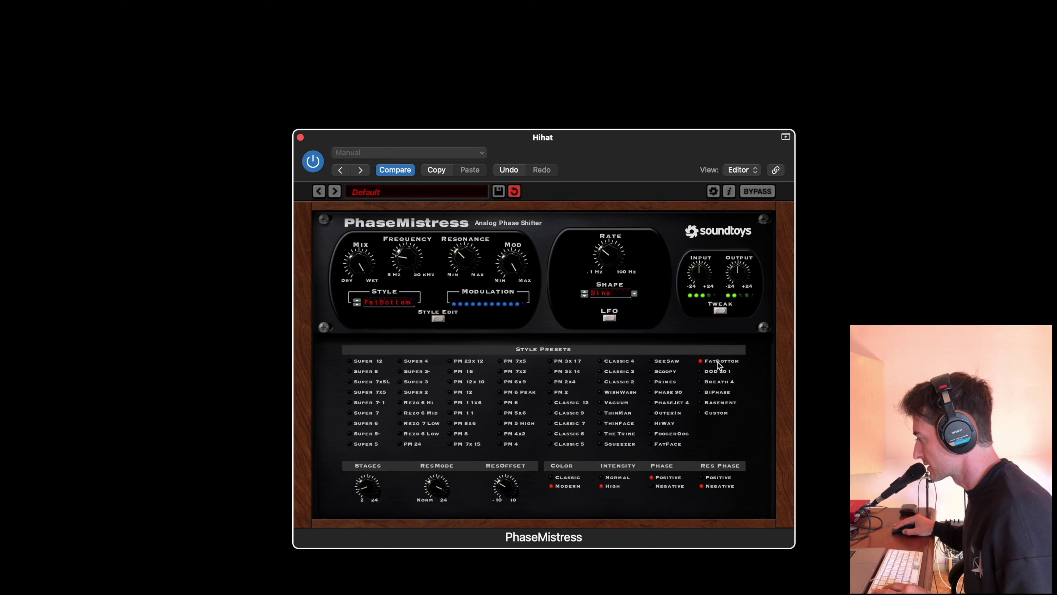
{"action": "left_click", "coordinate": [716, 392]}
{"action": "left_click", "coordinate": [716, 411]}
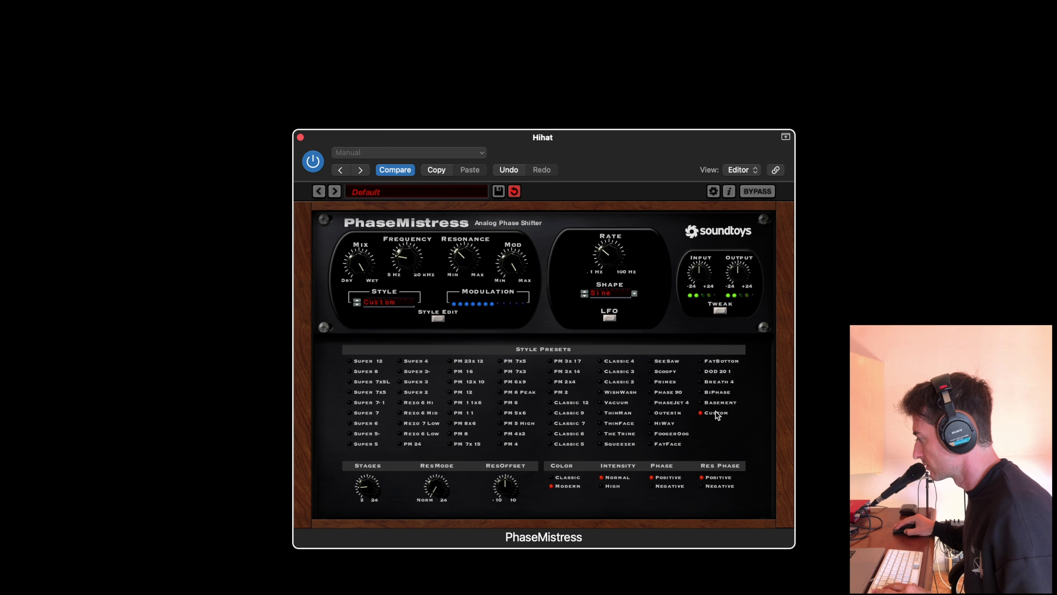
{"action": "left_click", "coordinate": [664, 424]}
{"action": "left_click", "coordinate": [616, 423]}
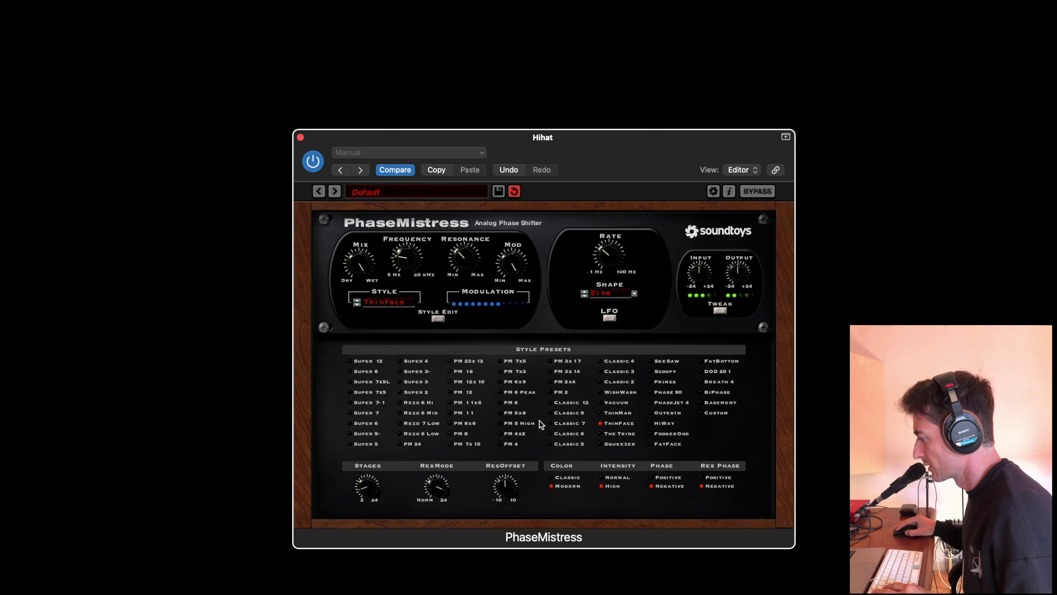
- Add stages, tweak ResMode, set Color to Classic, leave phases Negative, and close Style Edit
{"action": "mouse_move", "coordinate": [371, 495]}
{"action": "left_mouse_down"}
{"action": "mouse_move", "coordinate": [376, 440]}
{"action": "mouse_move", "coordinate": [384, 483]}
{"action": "left_mouse_up"}
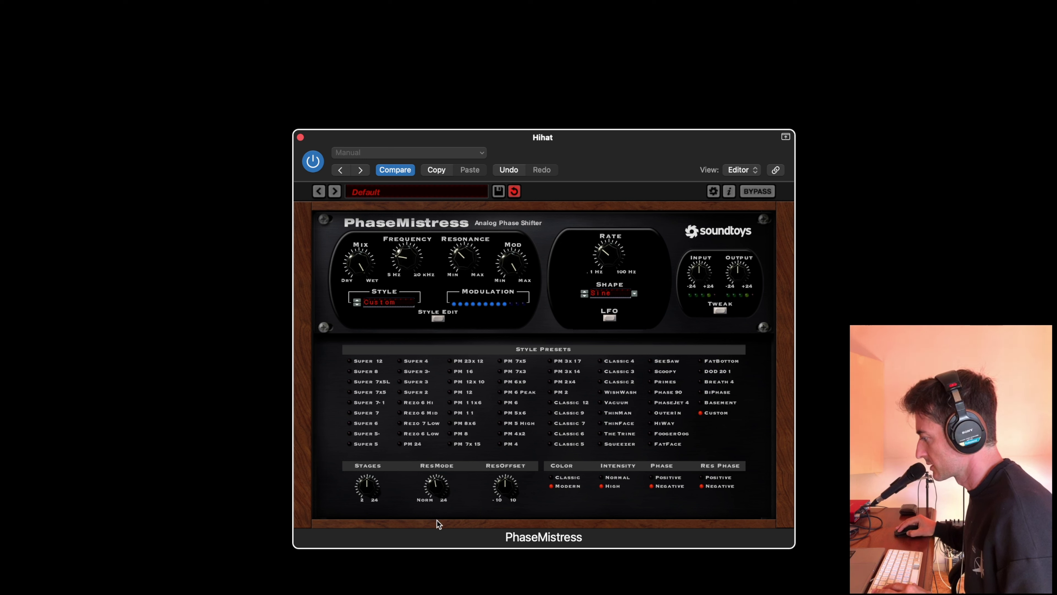
{"action": "left_click_drag", "start_coordinate": [437, 521], "coordinate": [509, 469]}
{"action": "left_click", "coordinate": [546, 478]}
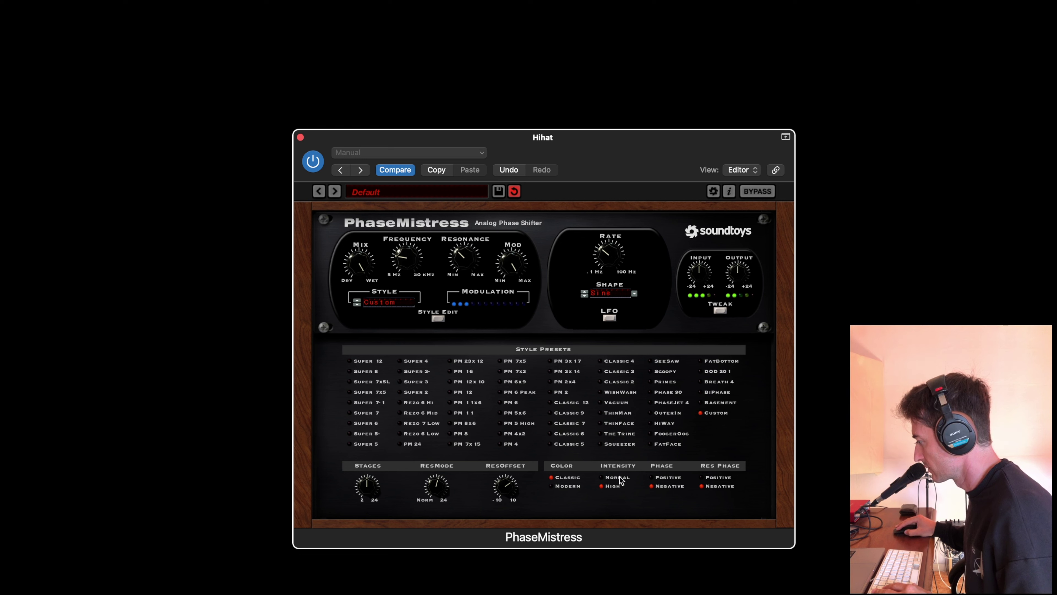
{"action": "left_click", "coordinate": [666, 477]}
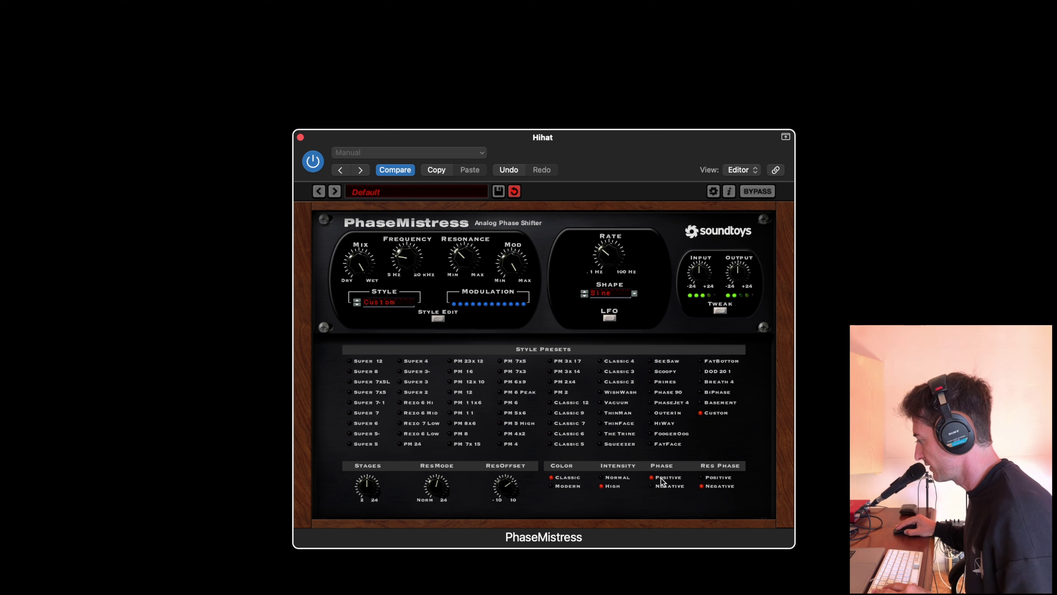
{"action": "left_click", "coordinate": [706, 477]}
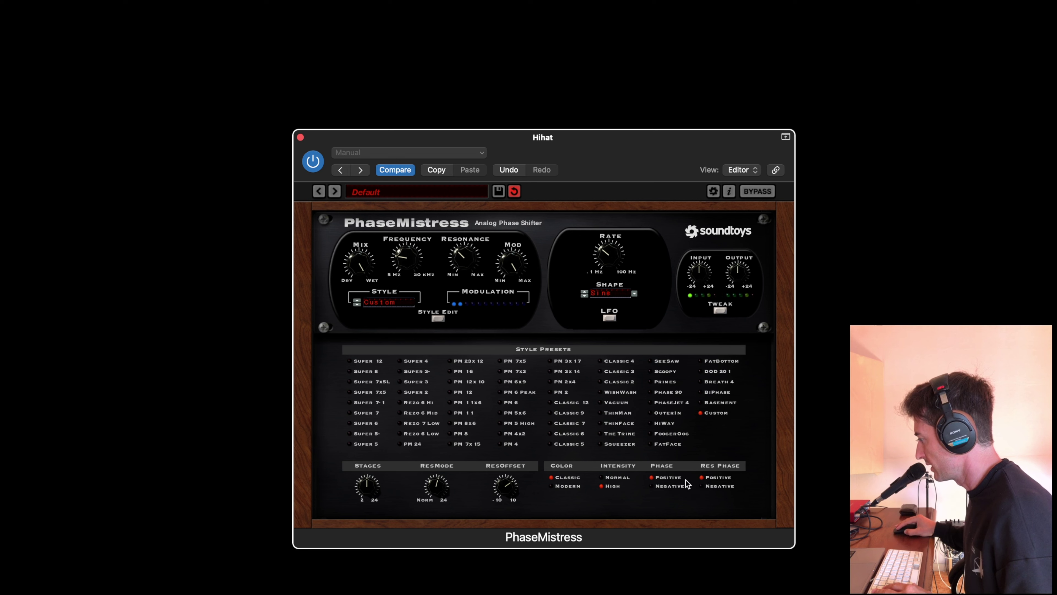
{"action": "left_click", "coordinate": [704, 486]}
{"action": "left_click", "coordinate": [654, 488]}
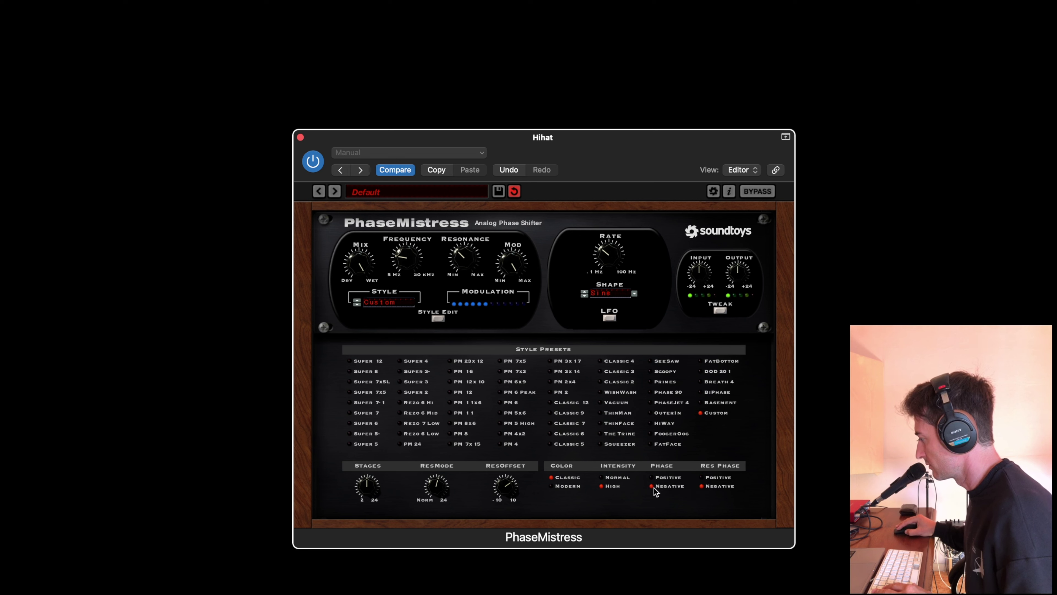
{"action": "left_click", "coordinate": [438, 319]}
{"action": "left_click", "coordinate": [440, 191]}
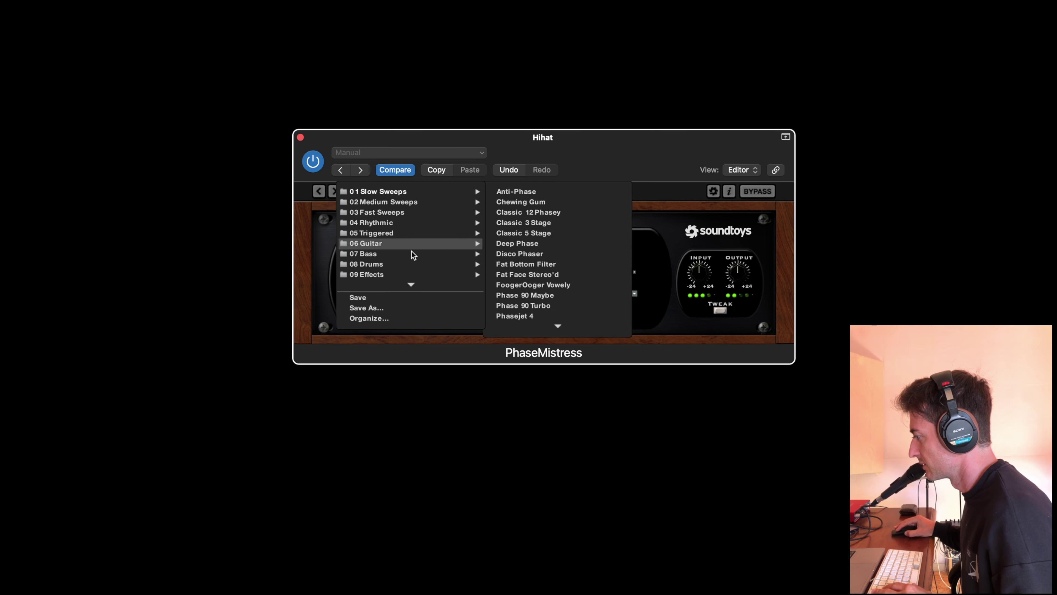
- Load the 08 Drums DeepDrumFat preset, keep Envelope mode, and raise the envelope gain
{"action": "mouse_move", "coordinate": [409, 263]}
{"action": "left_click", "coordinate": [529, 196]}
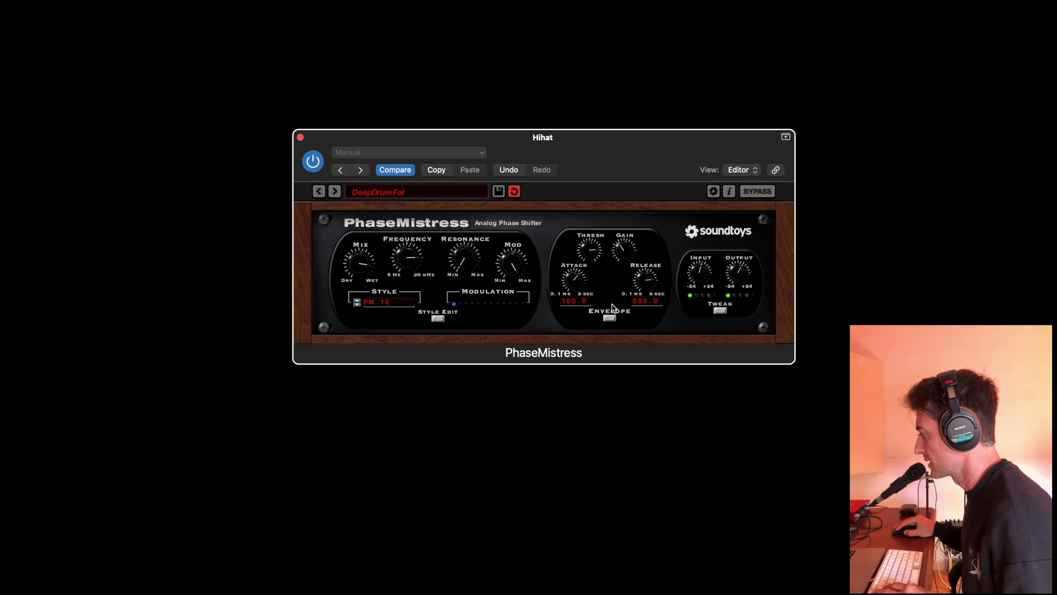
{"action": "left_click", "coordinate": [610, 318]}
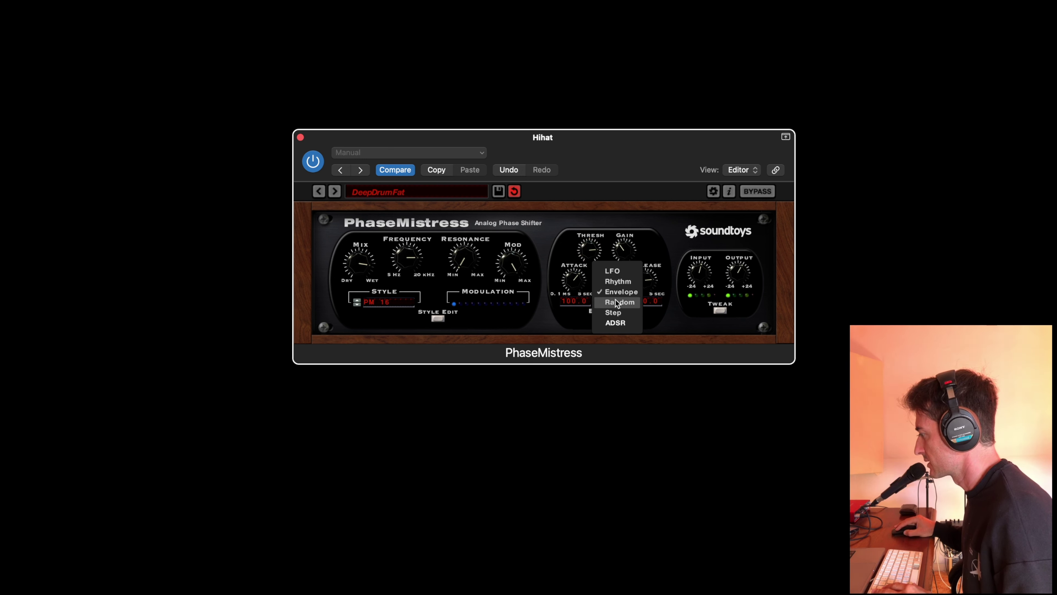
{"action": "left_click", "coordinate": [578, 317]}
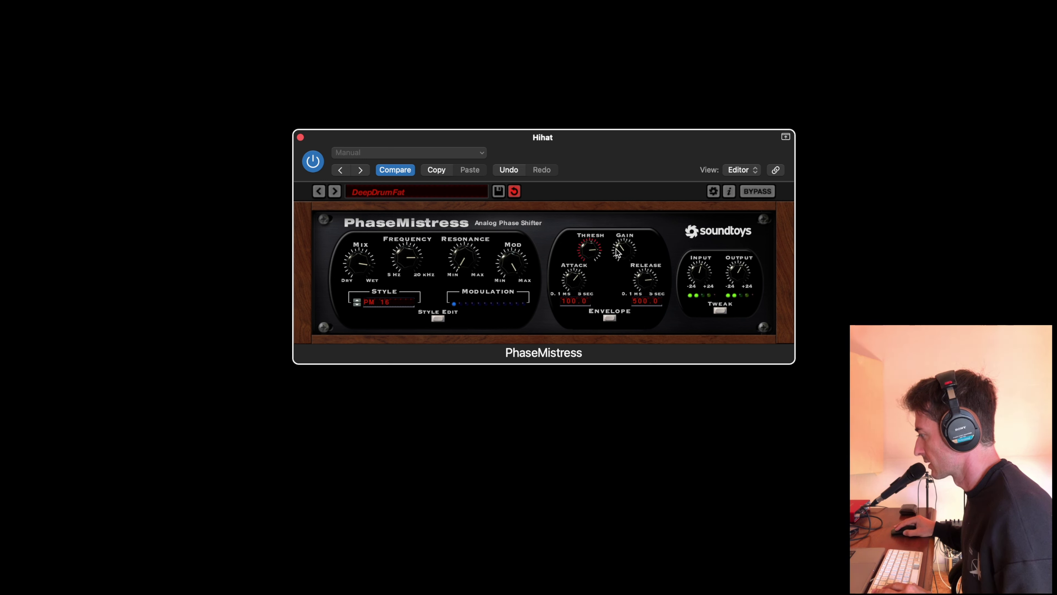
{"action": "mouse_move", "coordinate": [619, 253]}
{"action": "left_mouse_down"}
{"action": "mouse_move", "coordinate": [621, 225]}
{"action": "mouse_move", "coordinate": [620, 240]}
{"action": "left_mouse_up"}
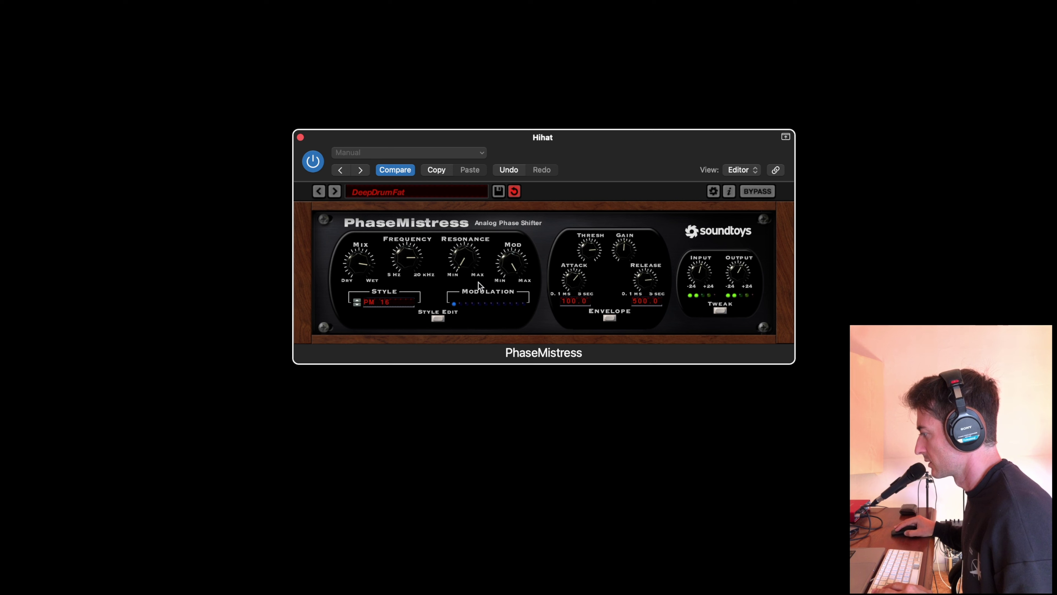
- Nudge the PhaseMistress Resonance knob up a little
{"action": "mouse_move", "coordinate": [472, 199]}
{"action": "left_mouse_down"}
{"action": "mouse_move", "coordinate": [474, 155]}
{"action": "mouse_move", "coordinate": [473, 194]}
{"action": "left_mouse_up"}
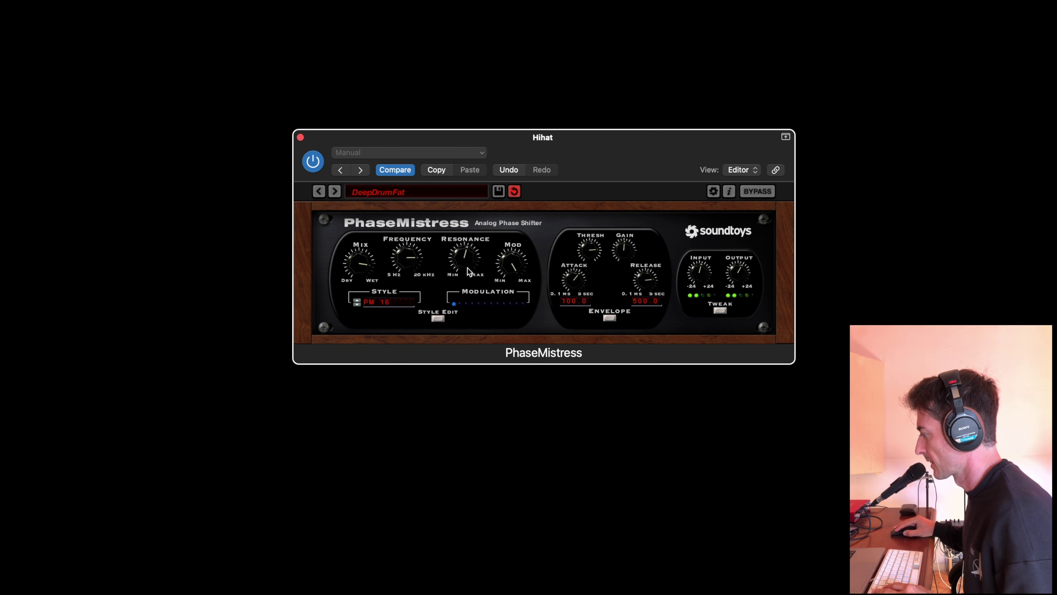
- Switch modulation to a Sine-shaped LFO, lower the resonance, and slow the LFO rate
{"action": "left_click", "coordinate": [609, 319]}
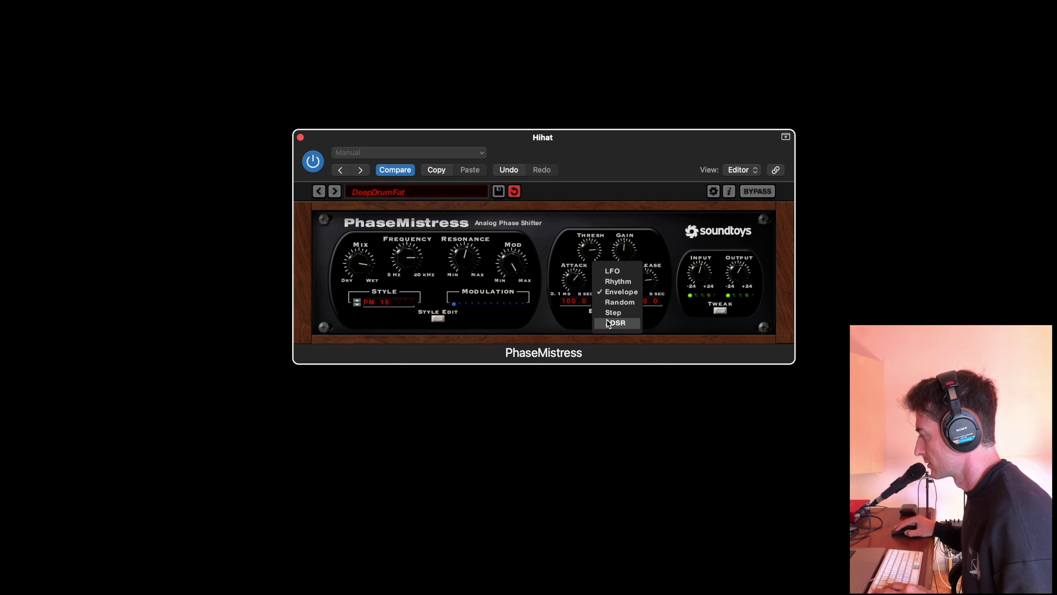
{"action": "left_click", "coordinate": [624, 274]}
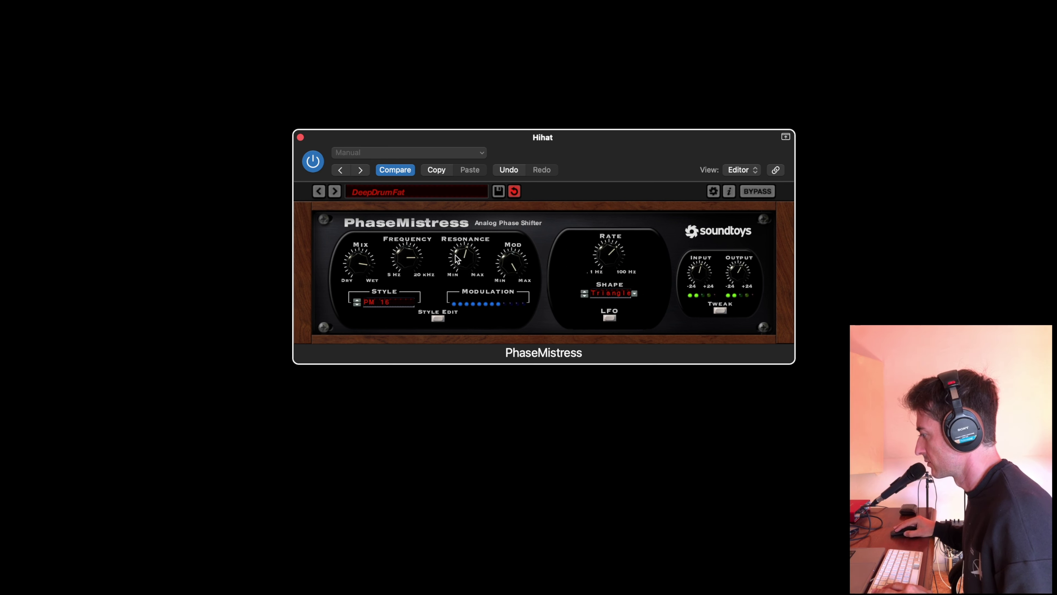
{"action": "left_click_drag", "start_coordinate": [464, 263], "coordinate": [462, 290]}
{"action": "left_click", "coordinate": [601, 294]}
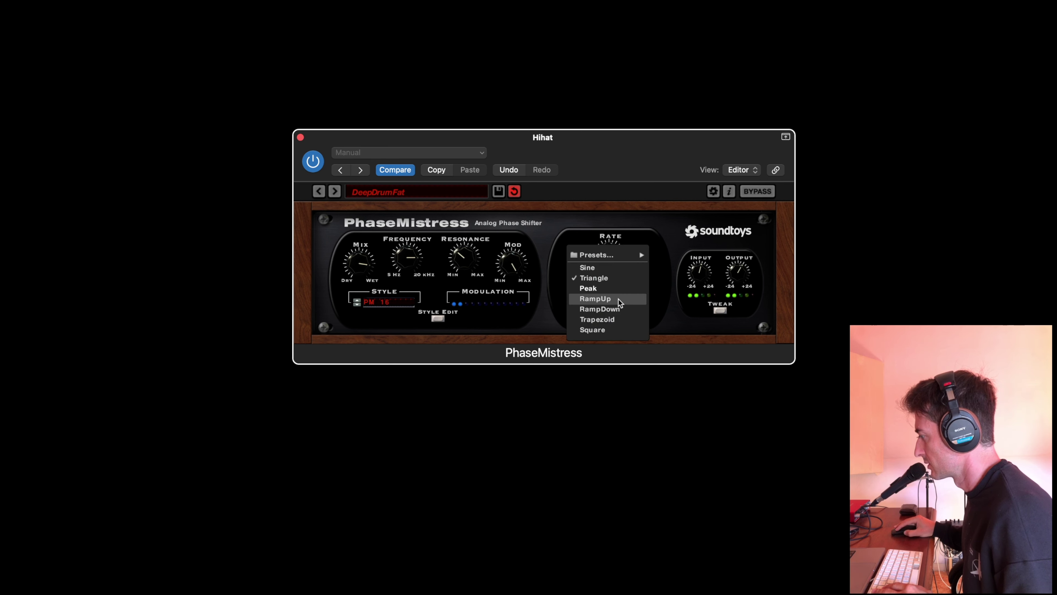
{"action": "left_click", "coordinate": [607, 269]}
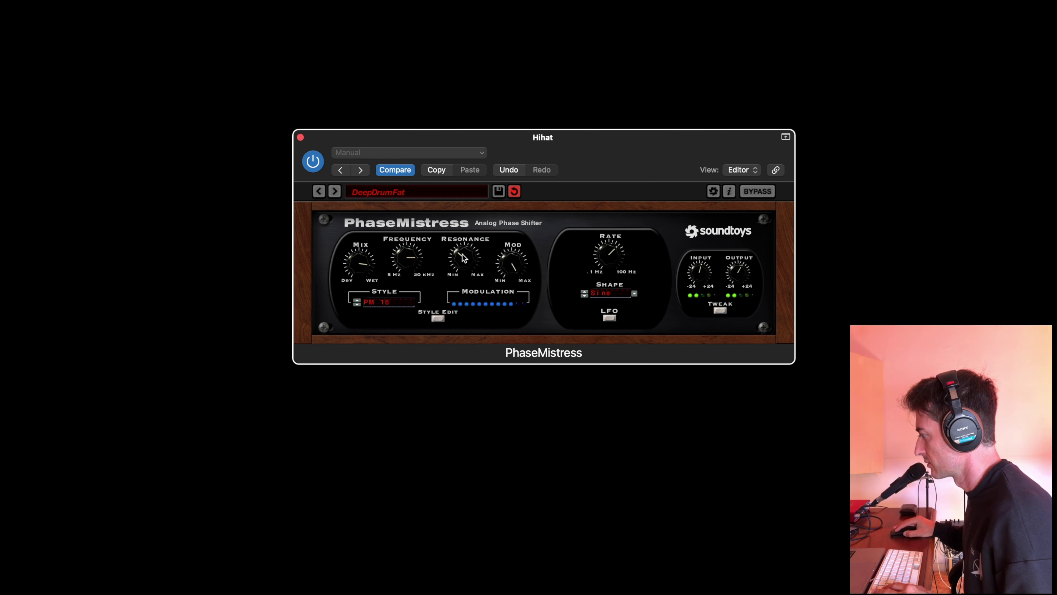
{"action": "left_click_drag", "start_coordinate": [475, 263], "coordinate": [469, 282]}
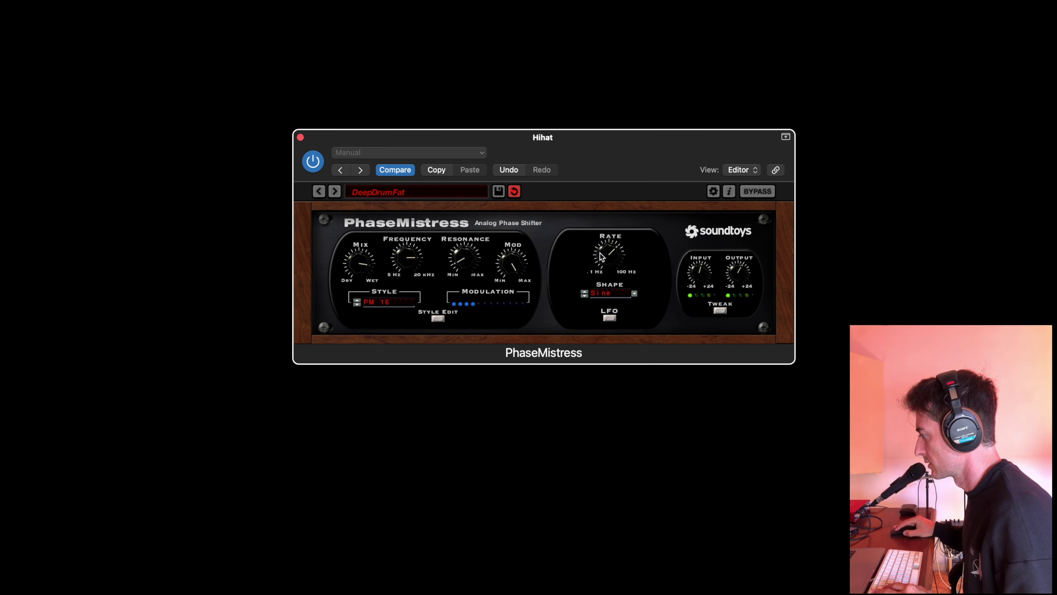
{"action": "left_click_drag", "start_coordinate": [600, 253], "coordinate": [608, 296]}
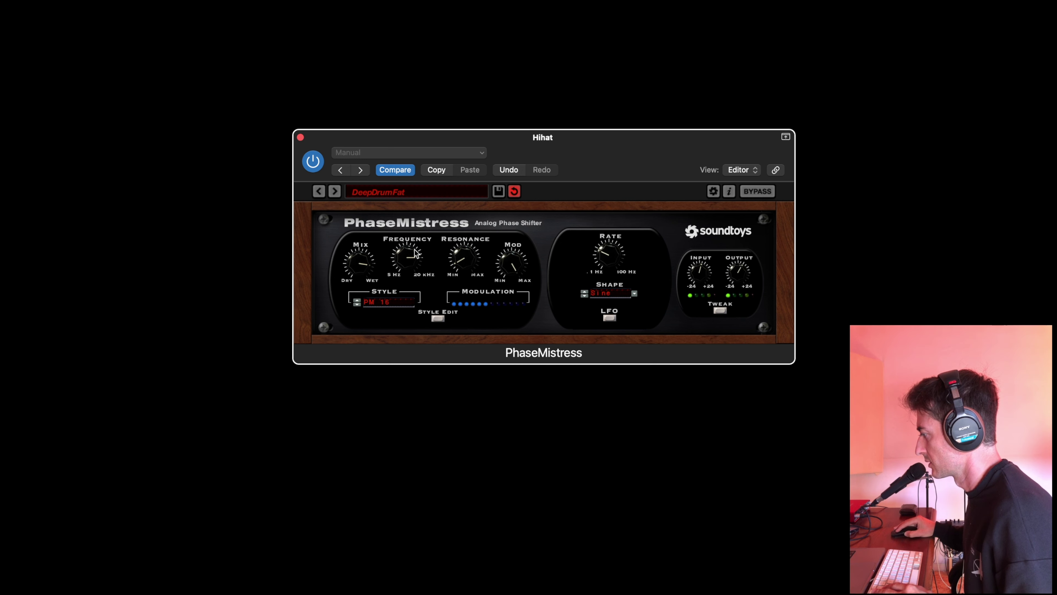
- Lower the frequency and mod depth, pull resonance toward minimum, then A/B the bypass
{"action": "left_click_drag", "start_coordinate": [406, 262], "coordinate": [404, 269]}
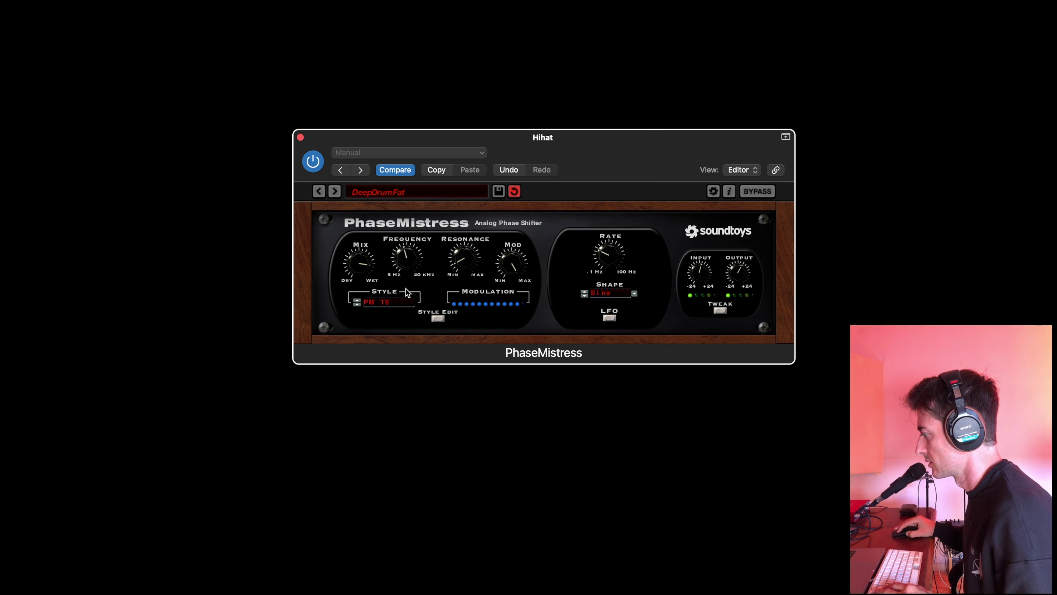
{"action": "left_click_drag", "start_coordinate": [405, 262], "coordinate": [365, 307]}
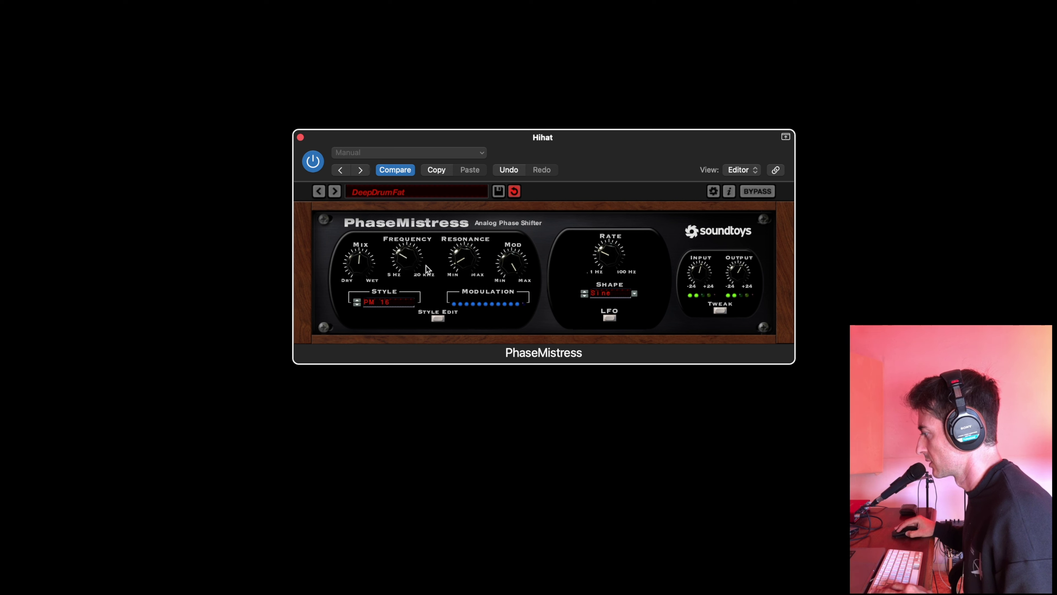
{"action": "left_click_drag", "start_coordinate": [512, 263], "coordinate": [509, 312]}
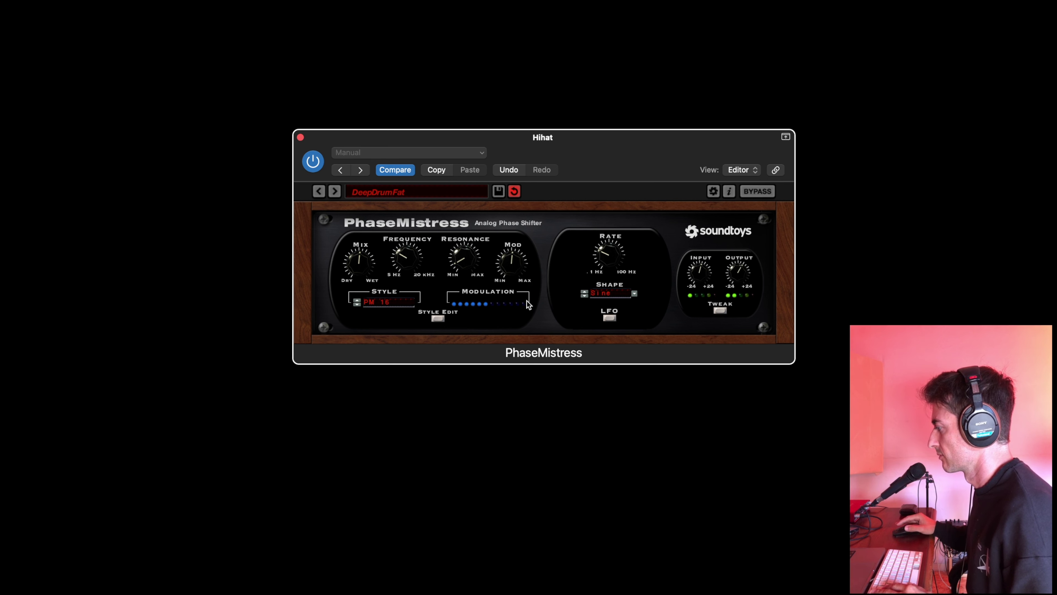
{"action": "left_click_drag", "start_coordinate": [464, 263], "coordinate": [462, 271]}
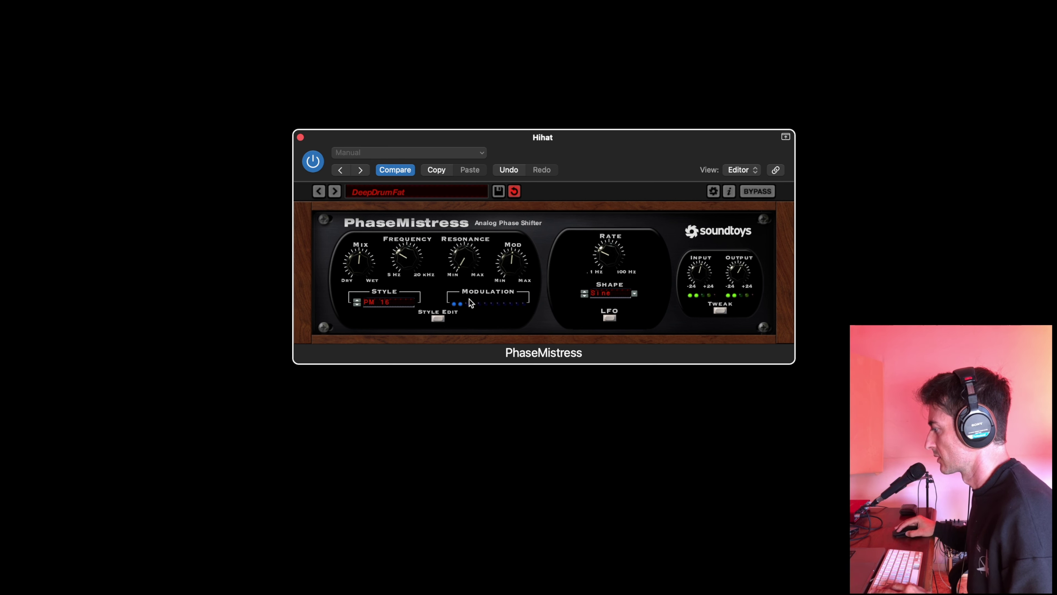
{"action": "left_click", "coordinate": [315, 166]}
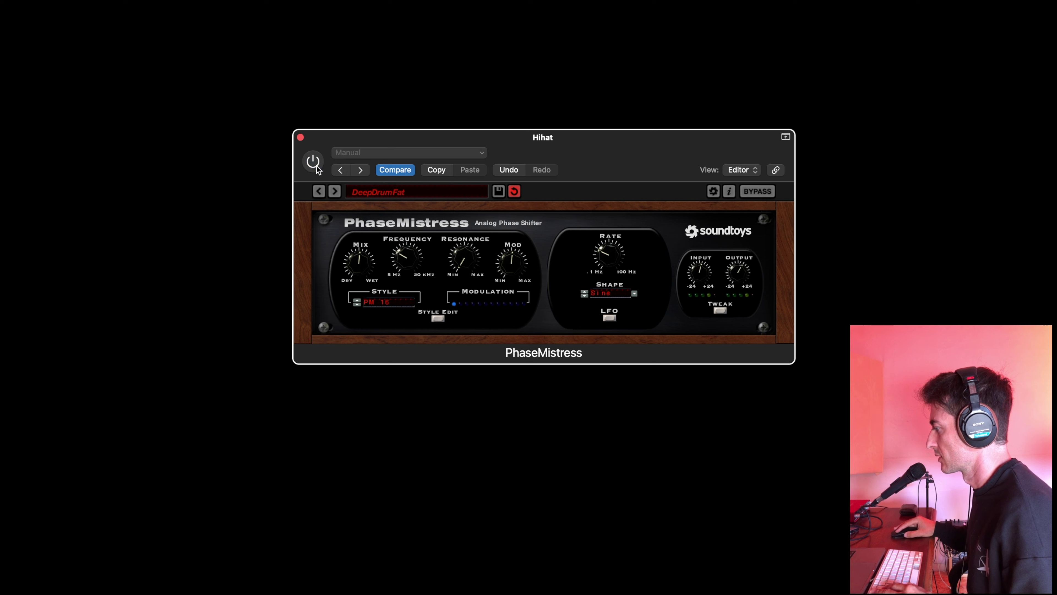
{"action": "left_click", "coordinate": [316, 166]}
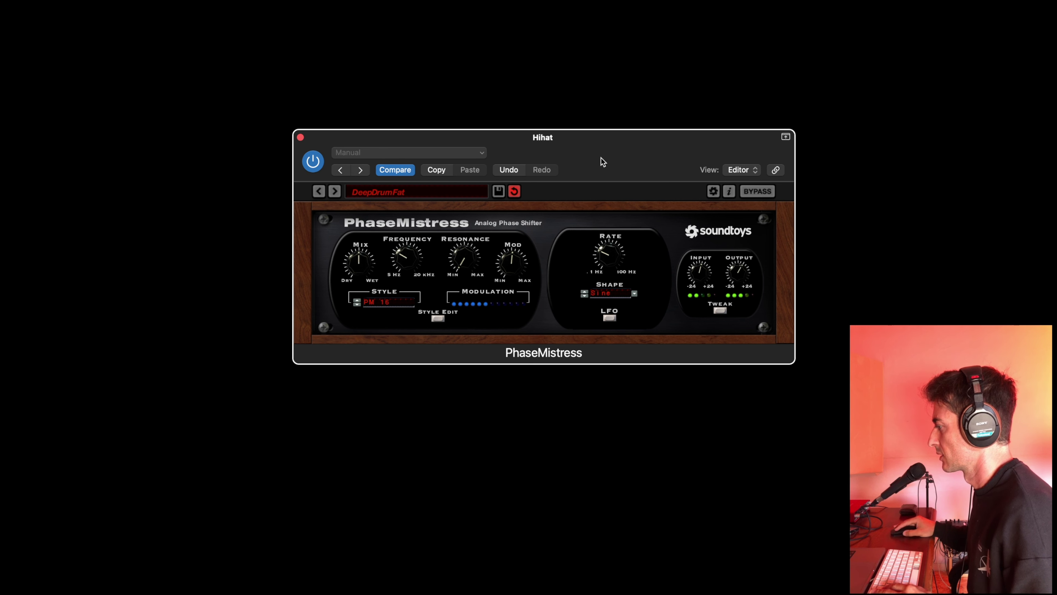
- Load 01 Slow Sweeps > 11 Stereo from the PhaseMistress preset menu
{"action": "left_click", "coordinate": [479, 192]}
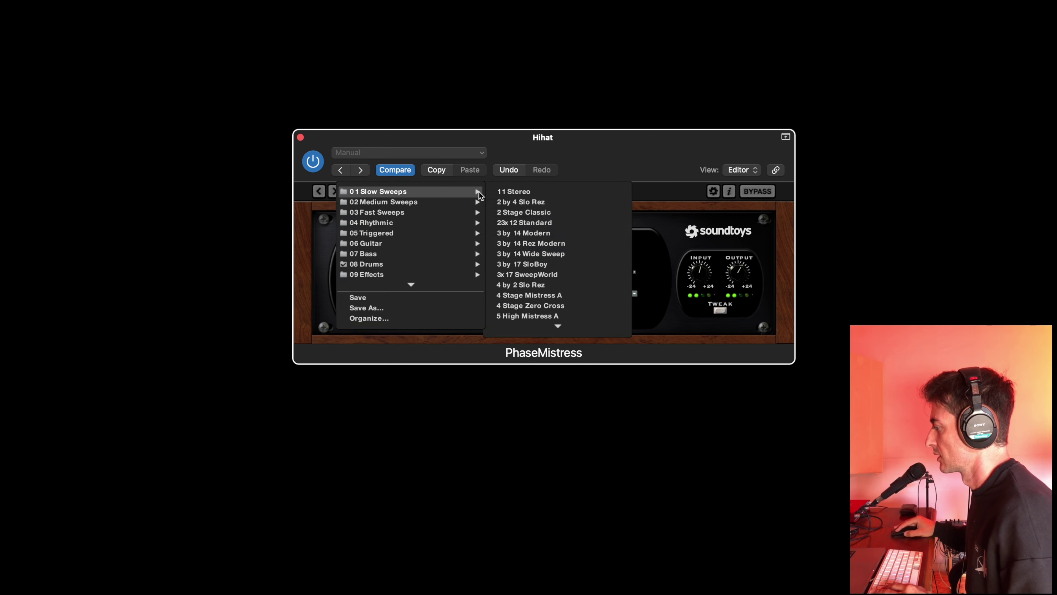
{"action": "mouse_move", "coordinate": [446, 206]}
{"action": "mouse_move", "coordinate": [426, 263]}
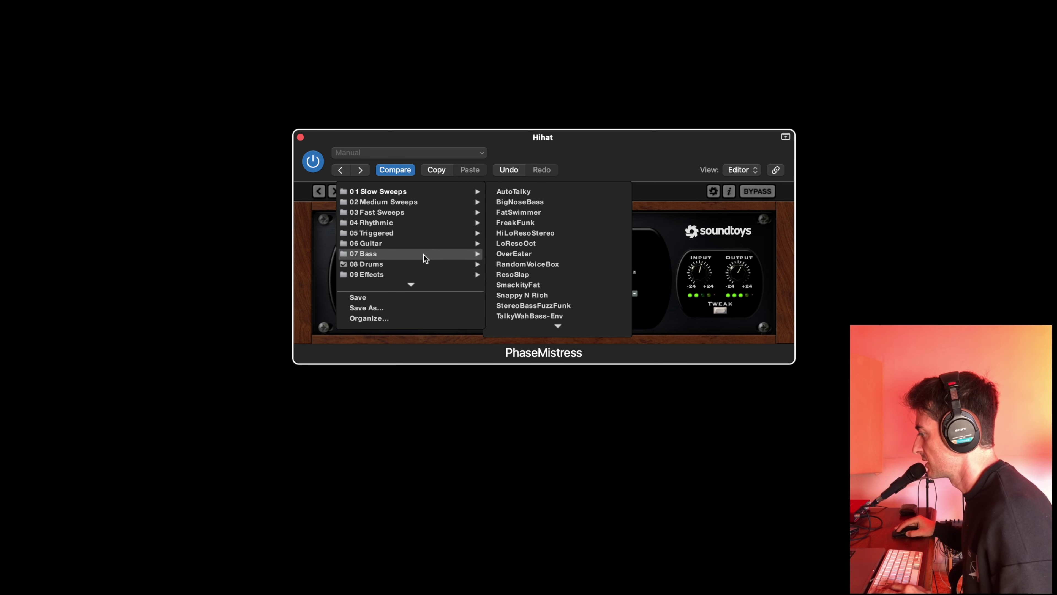
{"action": "mouse_move", "coordinate": [426, 226]}
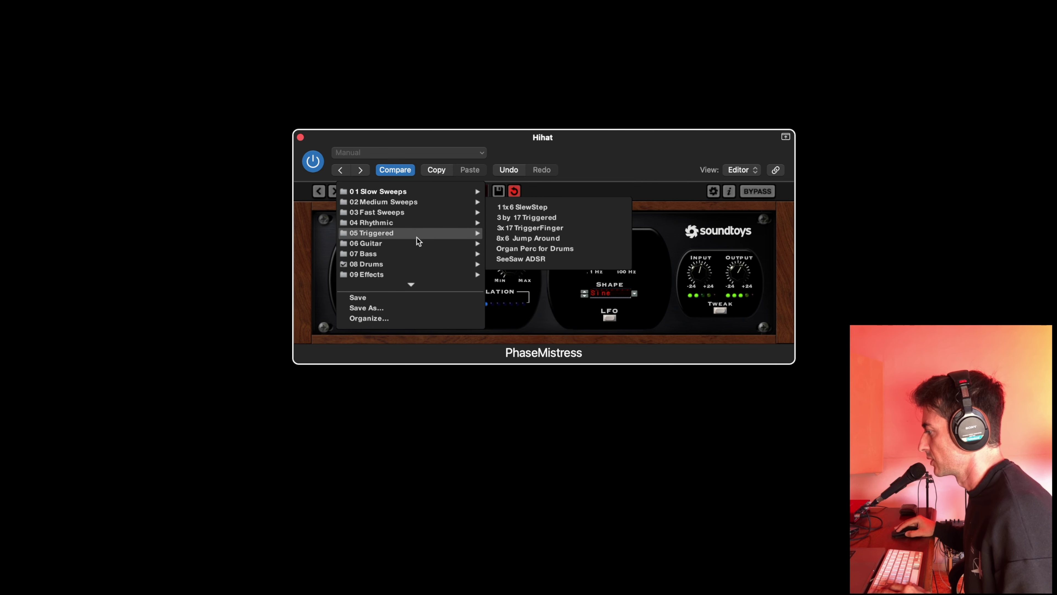
{"action": "mouse_move", "coordinate": [418, 245]}
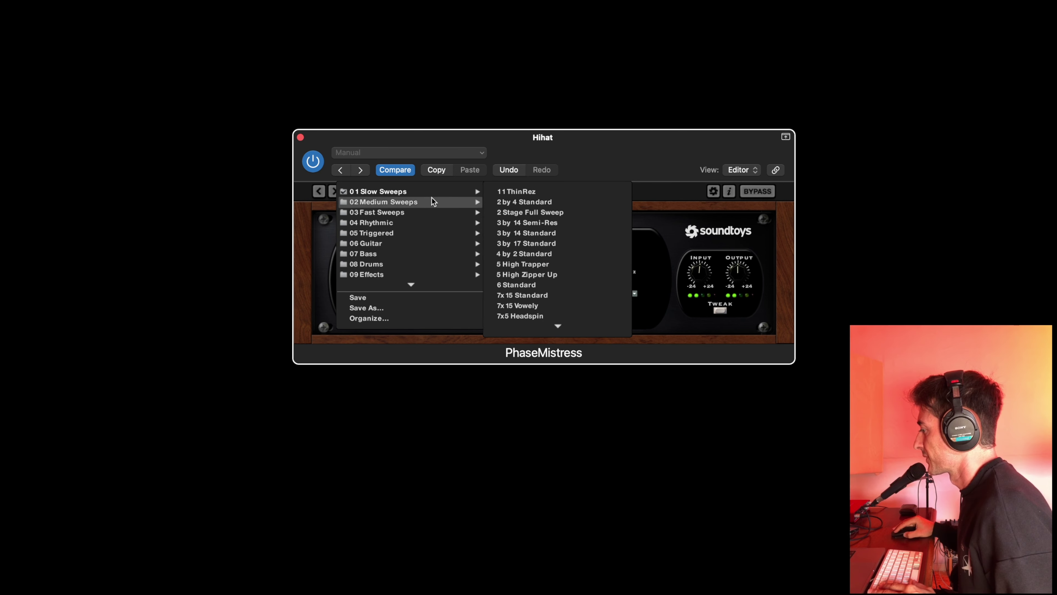
{"action": "left_click", "coordinate": [525, 193]}
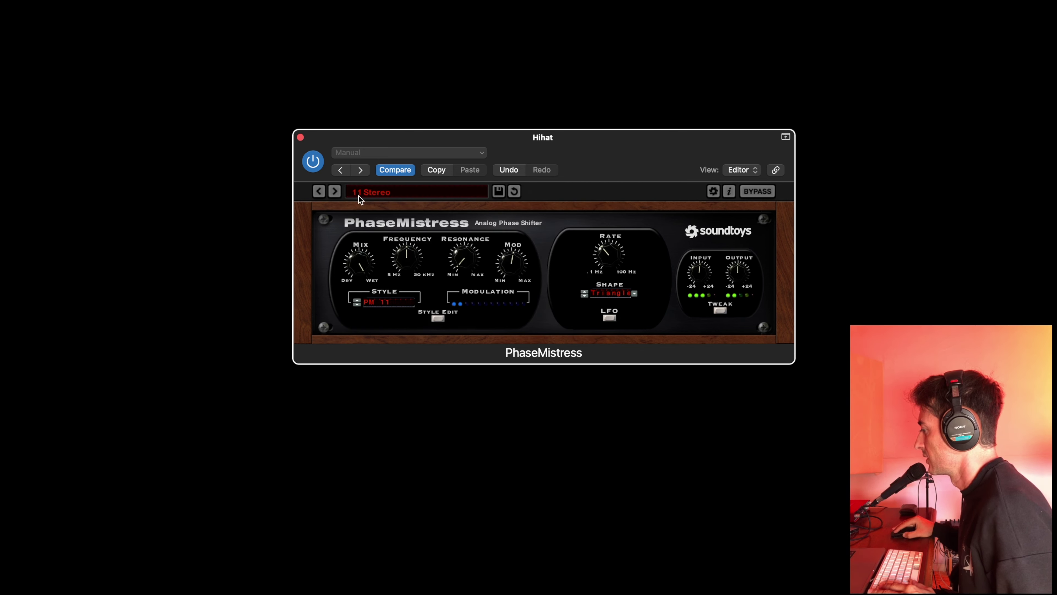
- A/B the 11 Stereo preset against the dry hihat, then raise frequency and resonance slightly
{"action": "left_click", "coordinate": [317, 163]}
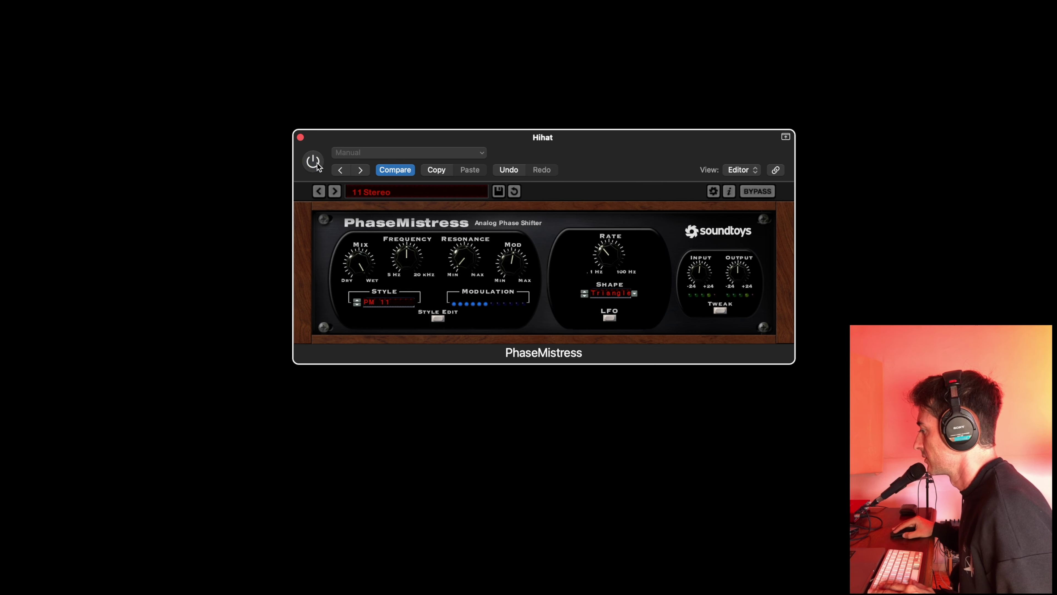
{"action": "left_click", "coordinate": [317, 163]}
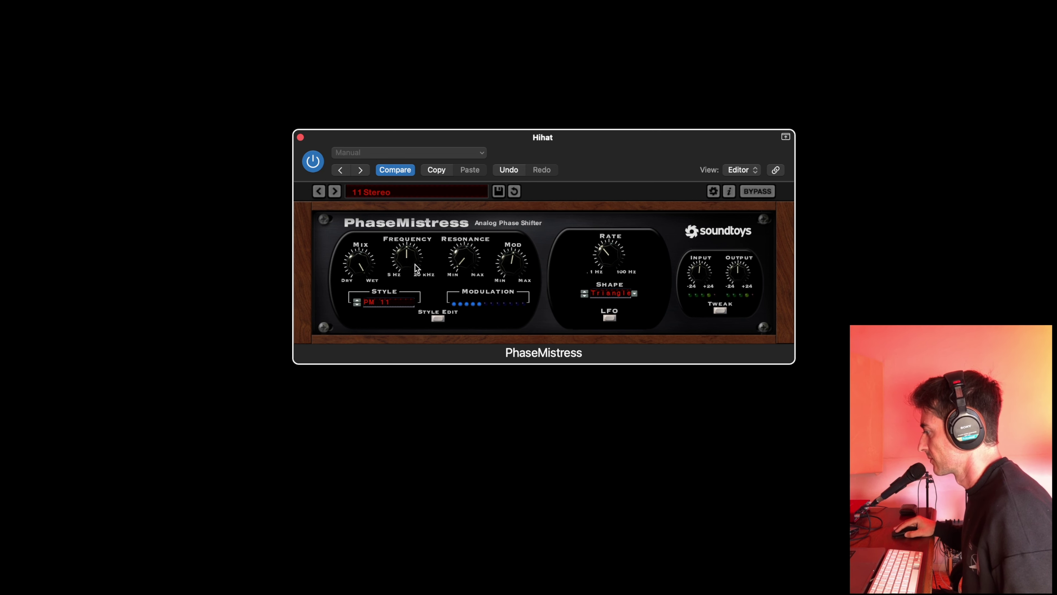
{"action": "mouse_move", "coordinate": [413, 264]}
{"action": "left_mouse_down"}
{"action": "mouse_move", "coordinate": [413, 230]}
{"action": "mouse_move", "coordinate": [416, 264]}
{"action": "left_mouse_up"}
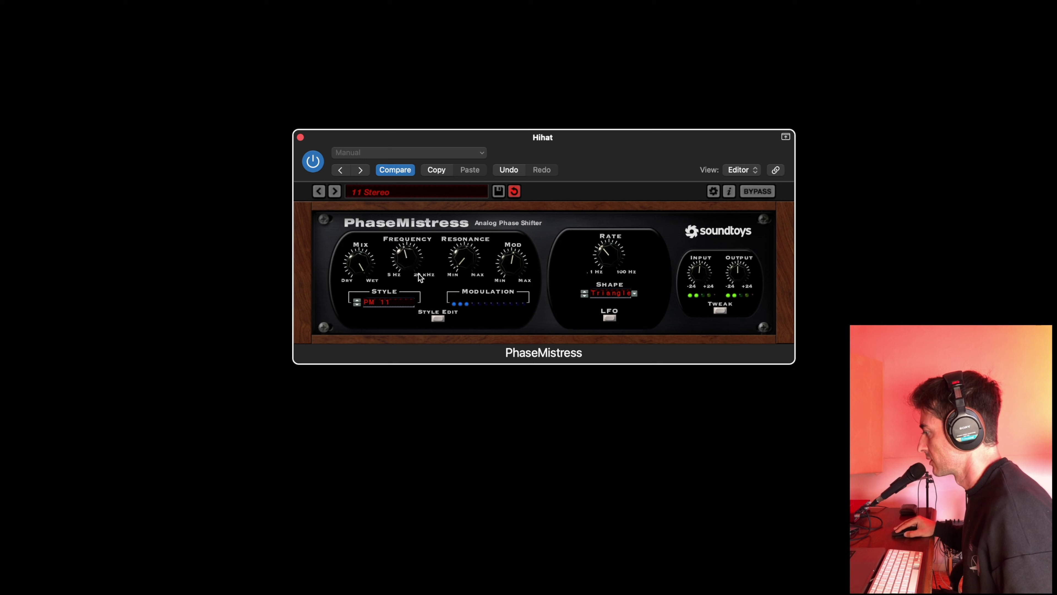
{"action": "left_click_drag", "start_coordinate": [463, 257], "coordinate": [470, 218]}
{"action": "left_click_drag", "start_coordinate": [468, 228], "coordinate": [468, 232]}
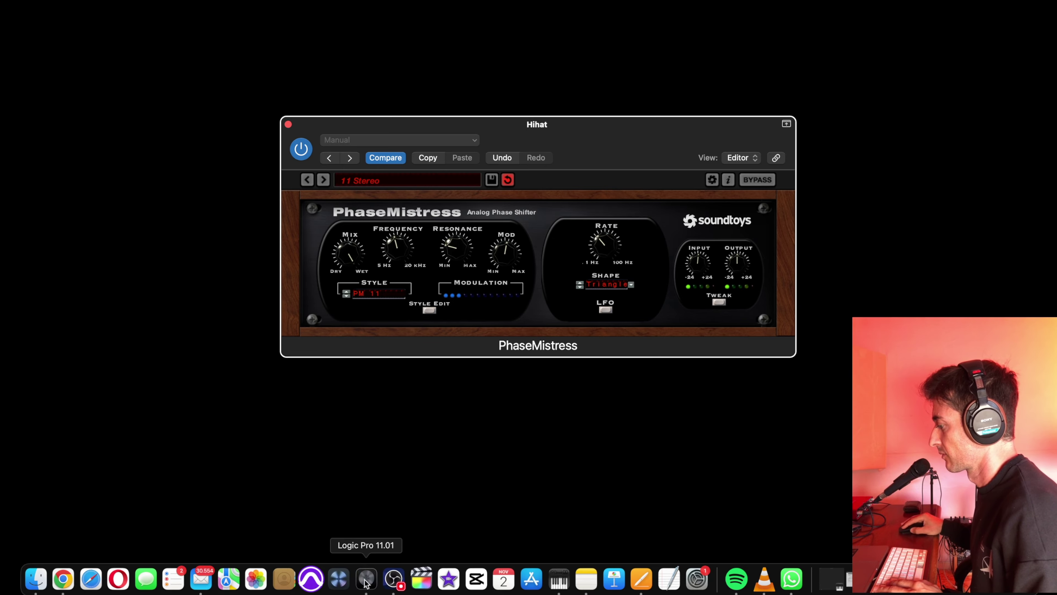
- Return to the Logic project, A/B PhaseMistress during full-mix playback, and jump back to bar 9
{"action": "left_click", "coordinate": [366, 579]}
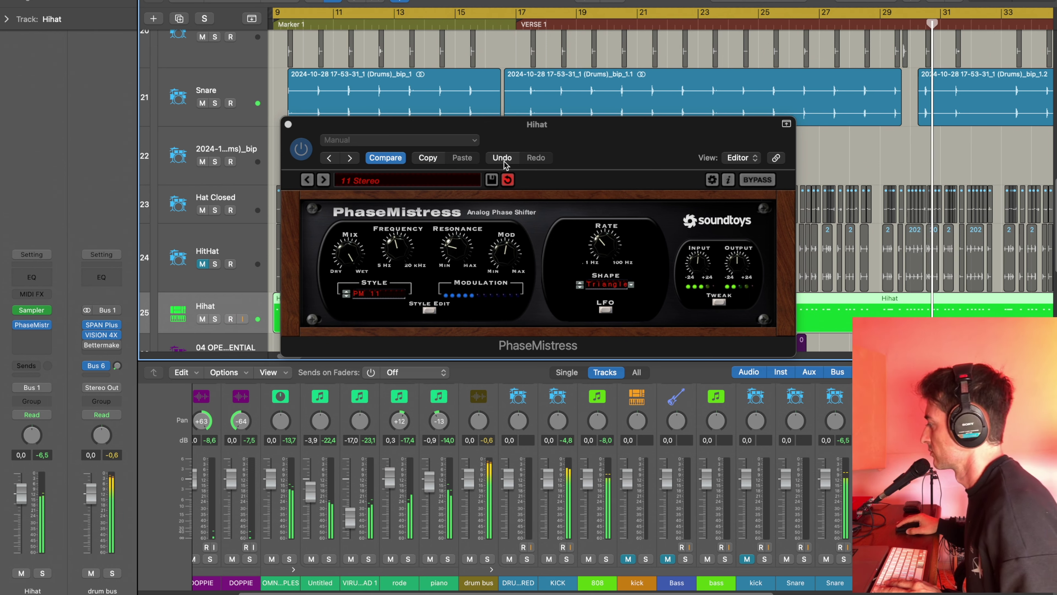
{"action": "left_click", "coordinate": [307, 157]}
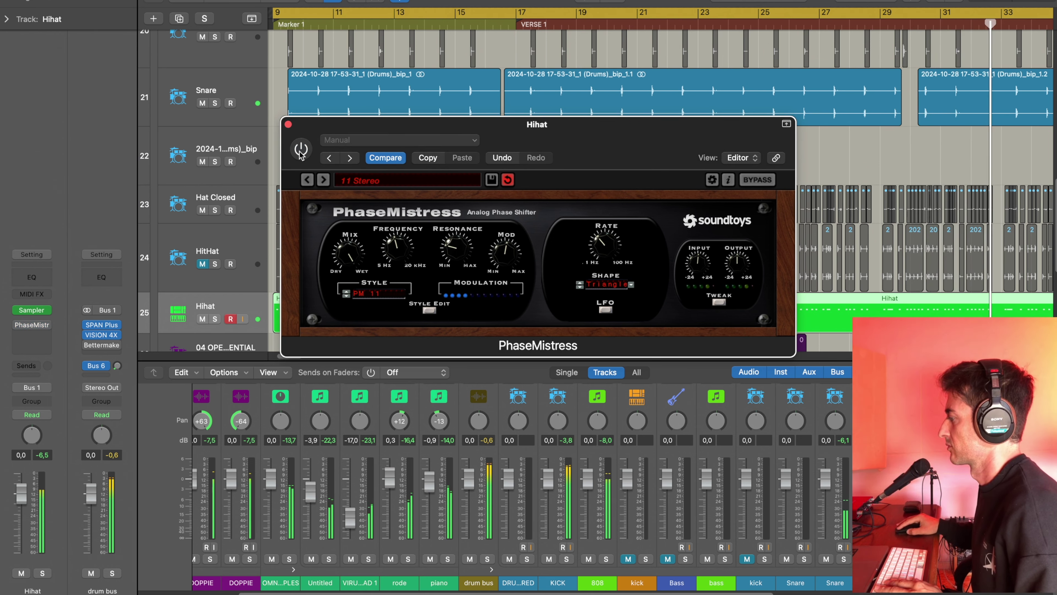
{"action": "left_click", "coordinate": [301, 151]}
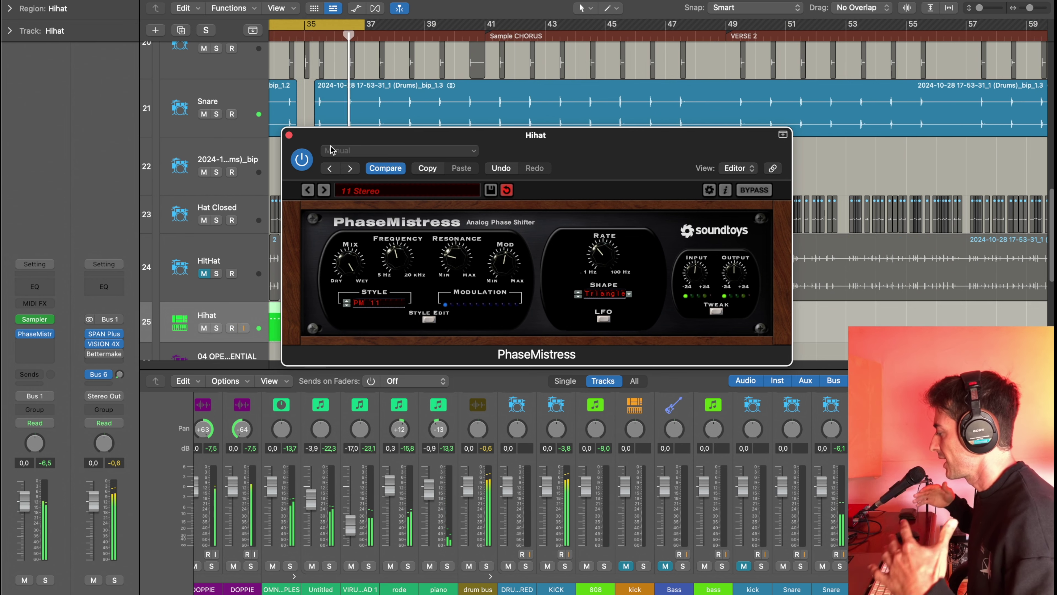
{"action": "key", "text": "r"}
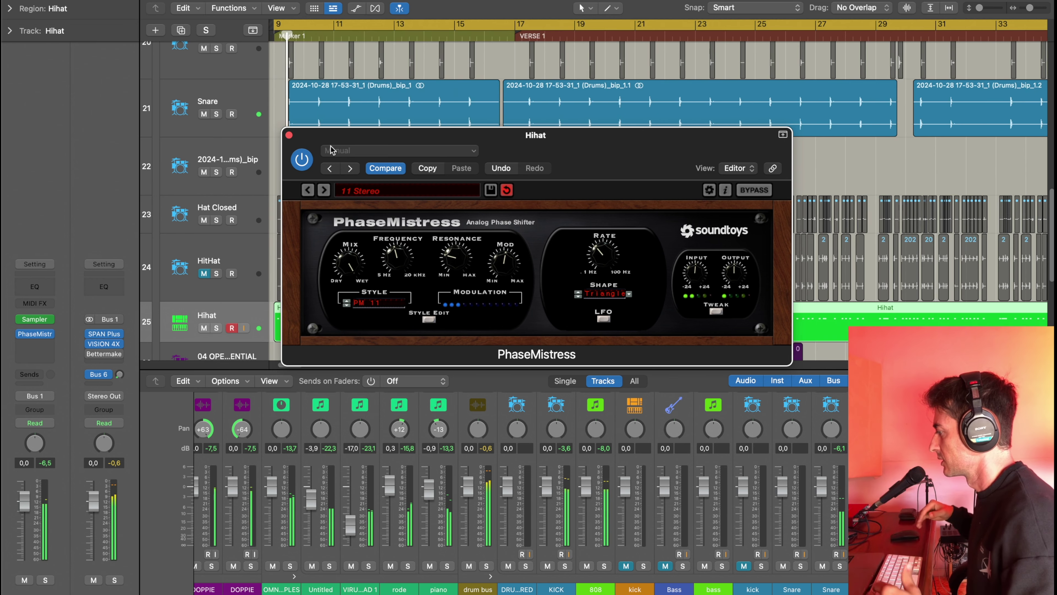